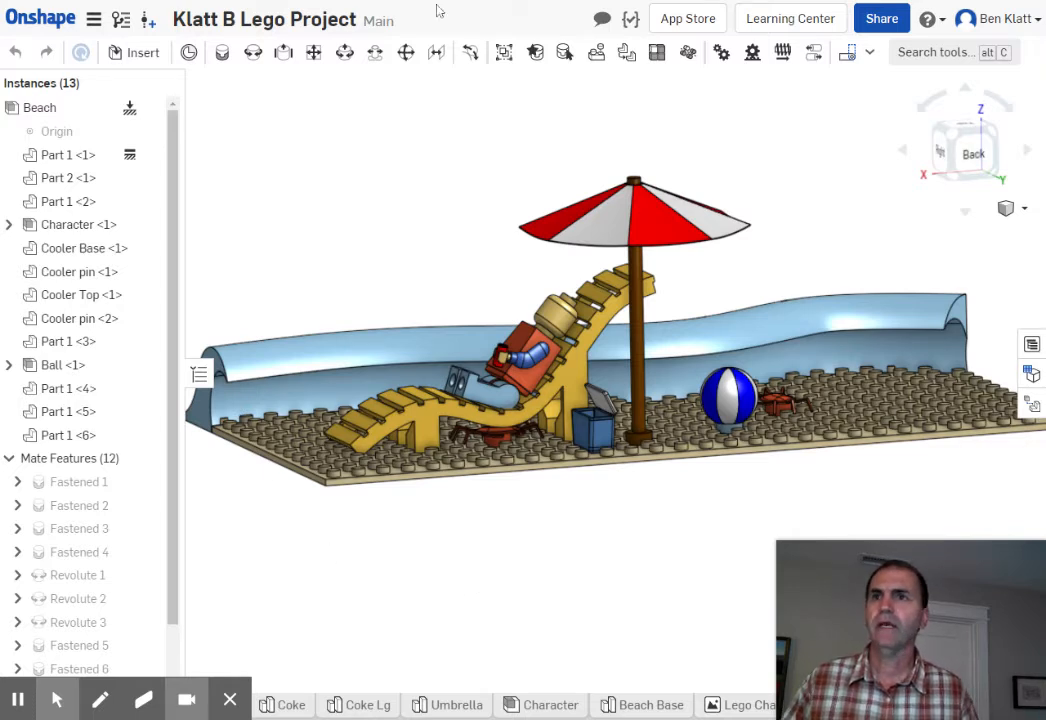
scroll(587, 706, down, 3)
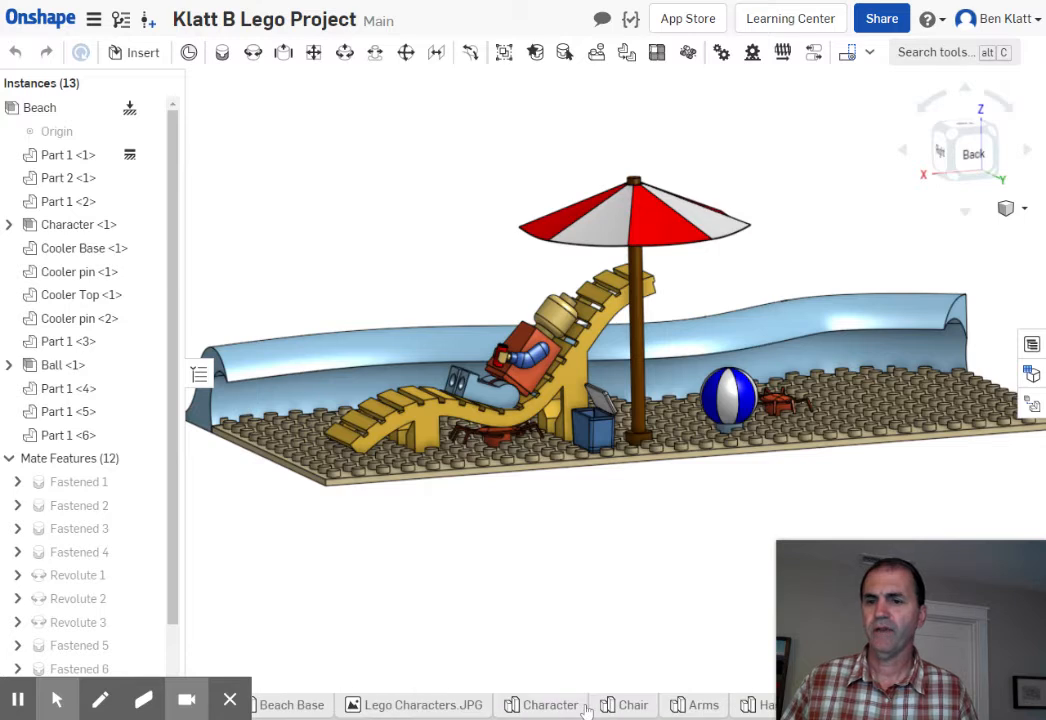
scroll(585, 706, up, 3)
scroll(580, 706, down, 5)
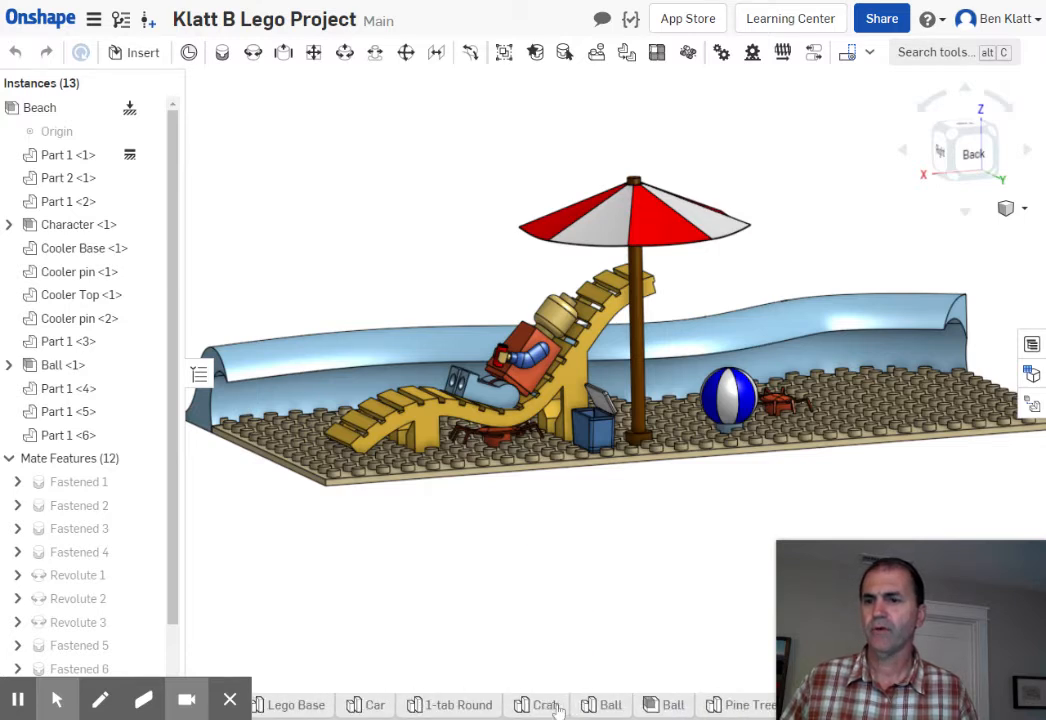
click(231, 703)
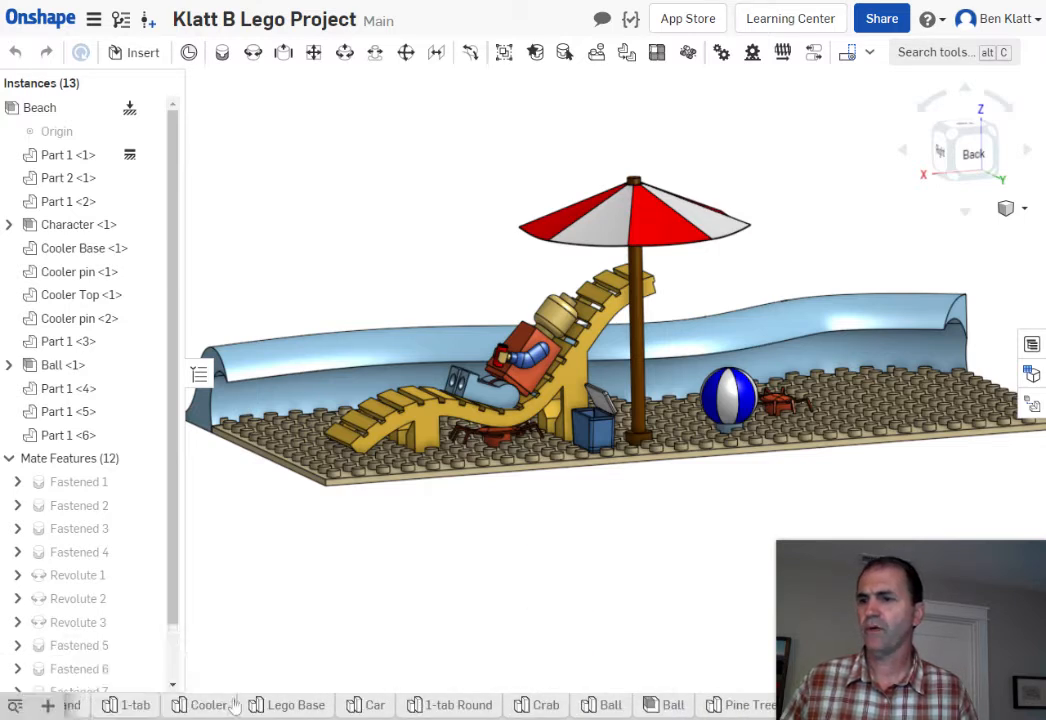
- Create a new drawing from the ANSI_A_INCH.dwt template with no views
click(47, 706)
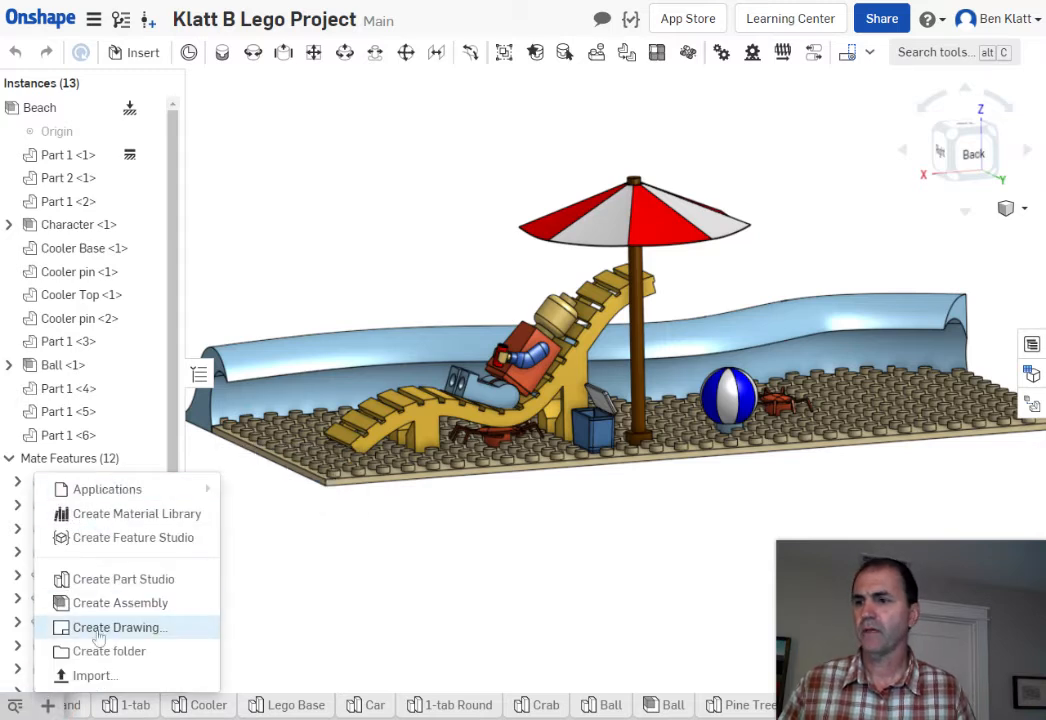
click(100, 628)
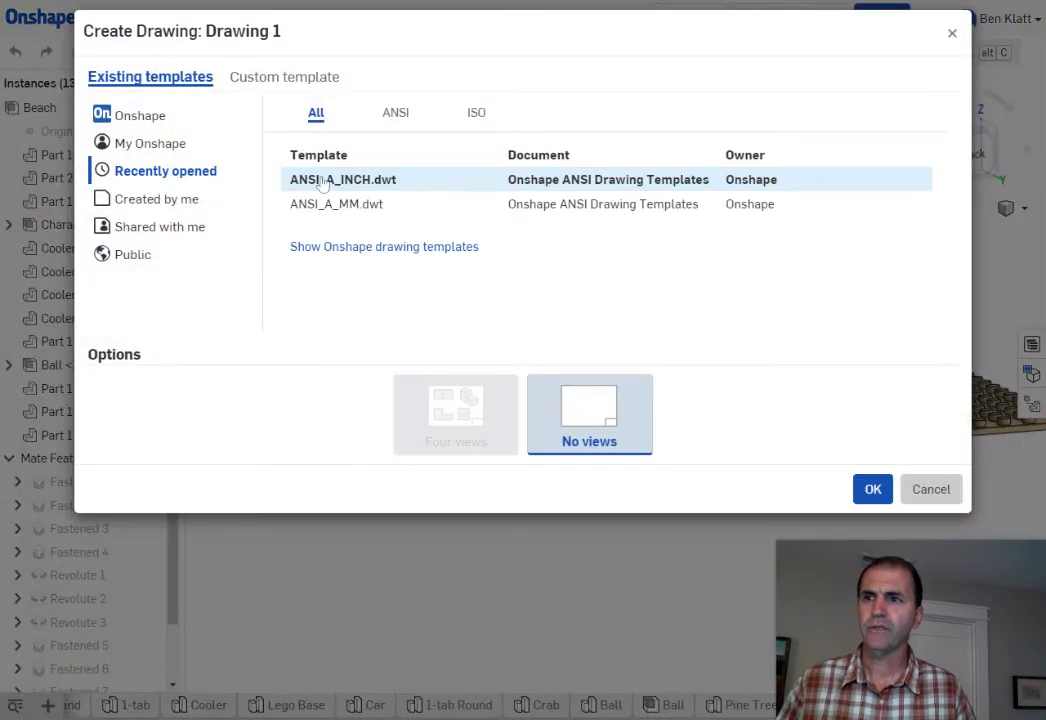
click(509, 178)
click(884, 494)
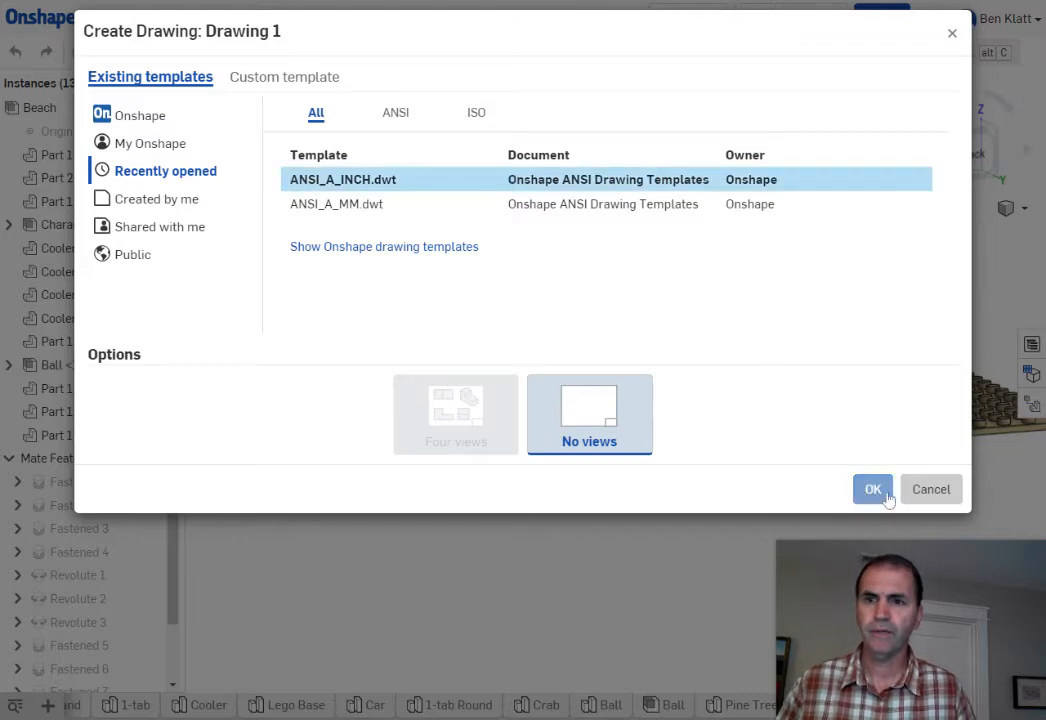
click(871, 490)
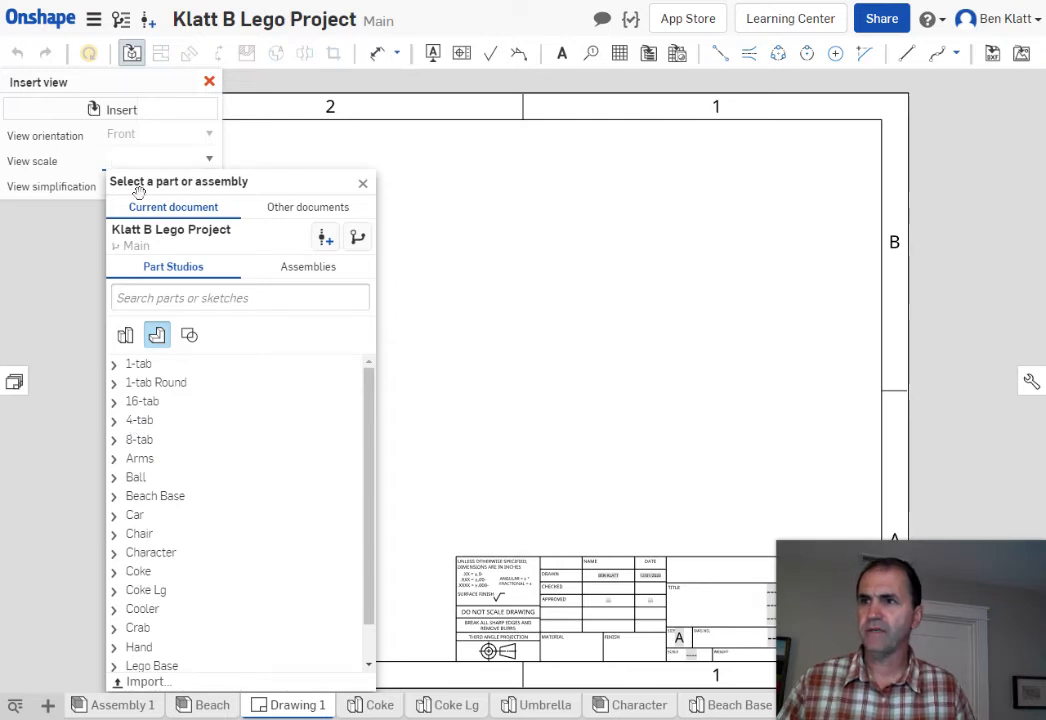
click(362, 183)
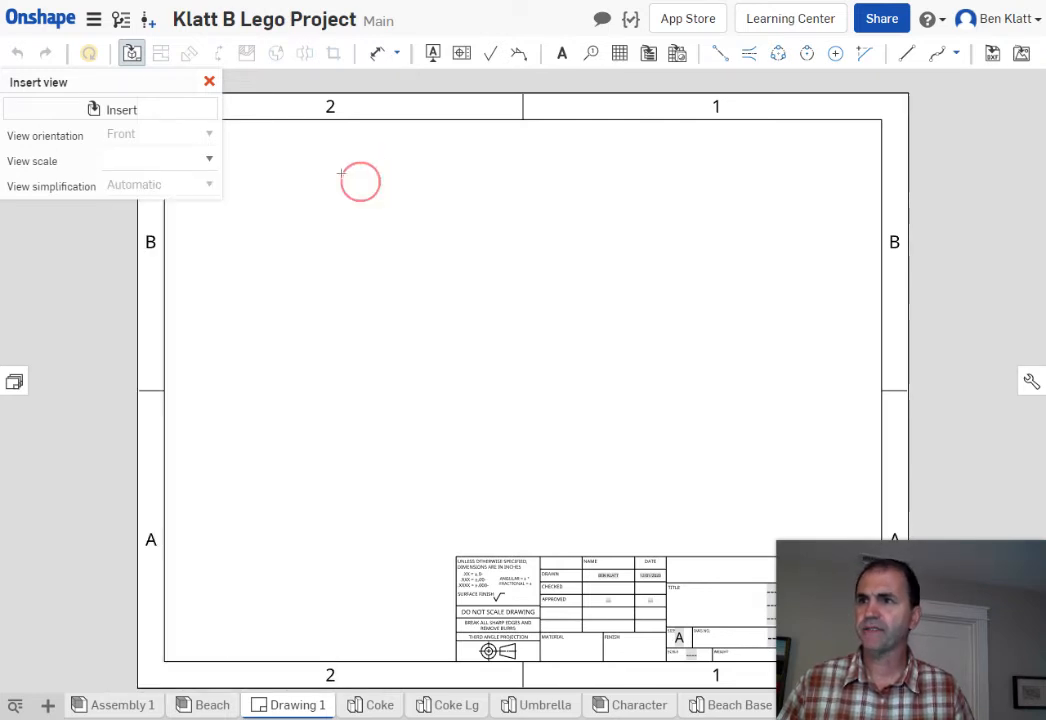
click(208, 81)
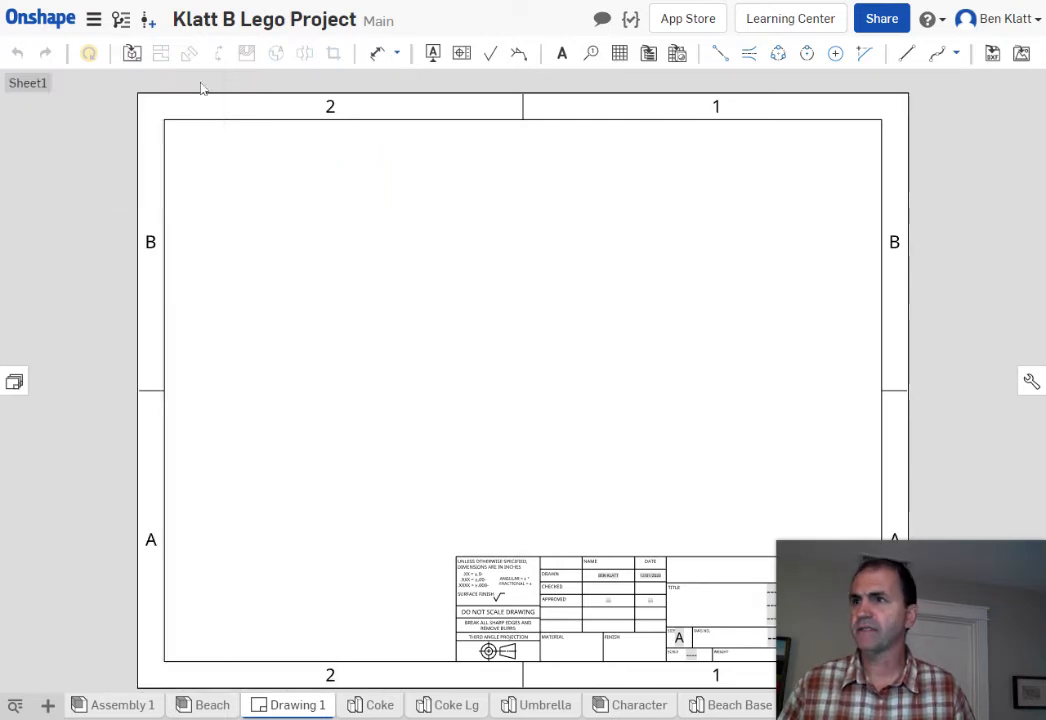
click(131, 55)
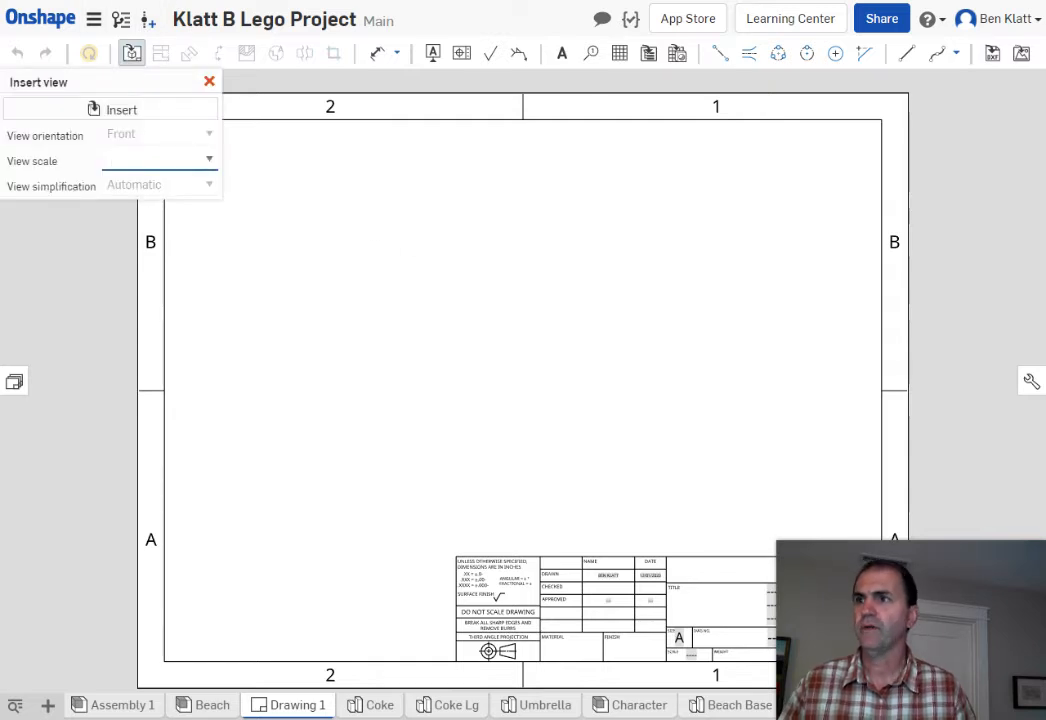
click(104, 112)
- Insert the front view of the 4-tab part studio in the sheet's lower-left area and place its projected top view directly above
scroll(228, 380, down, 1)
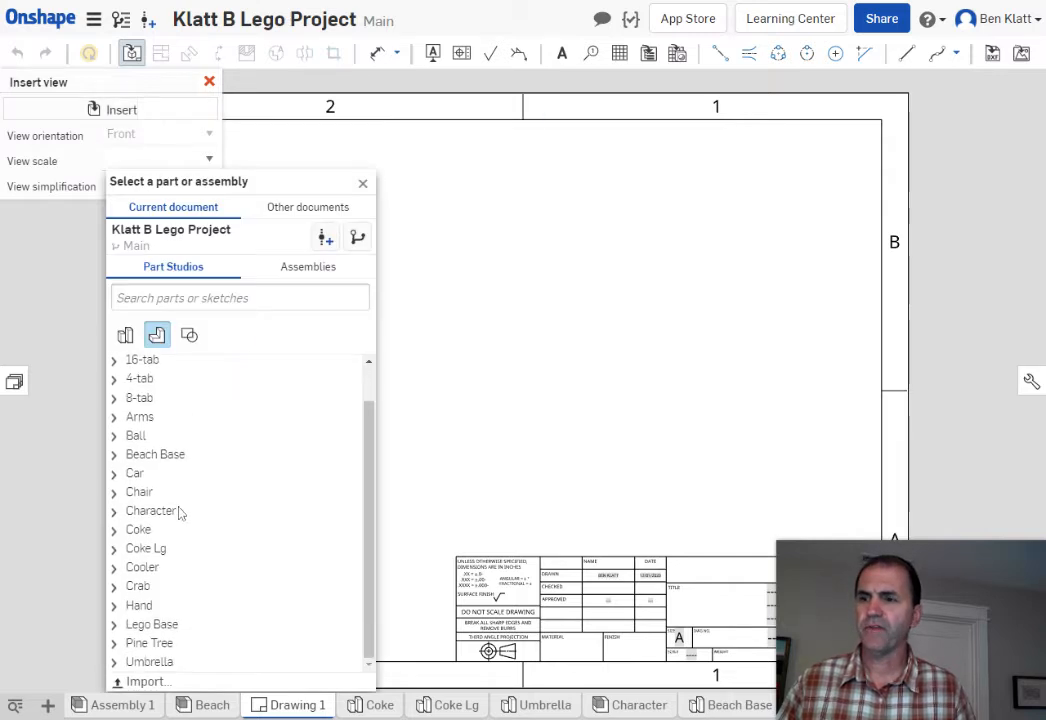
scroll(195, 495, up, 1)
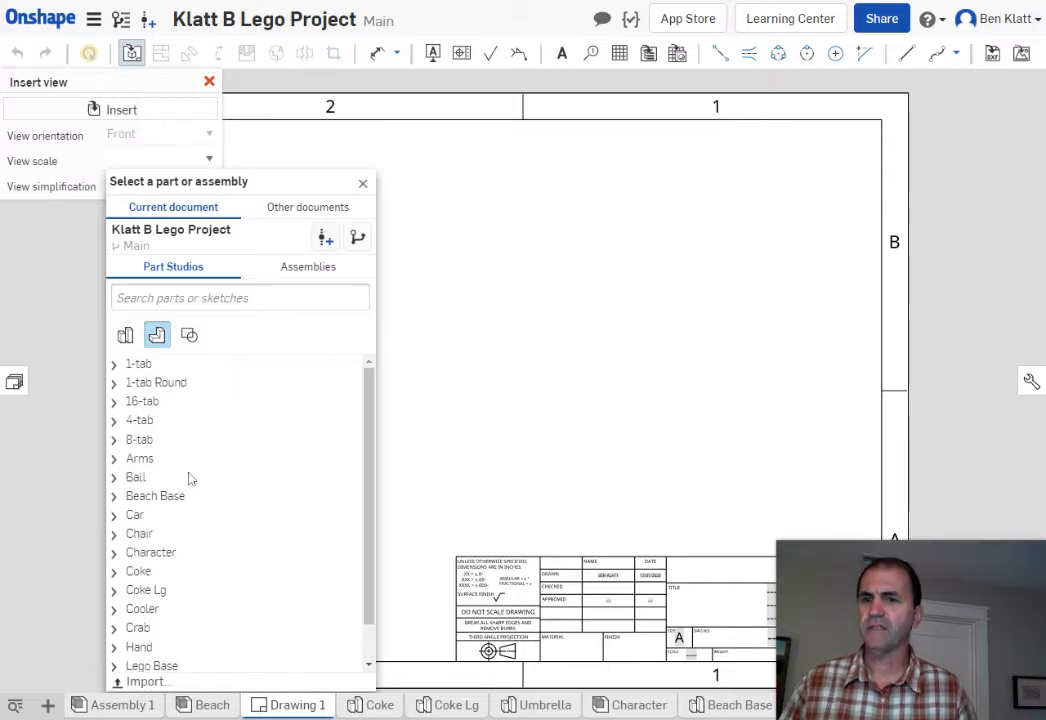
click(140, 421)
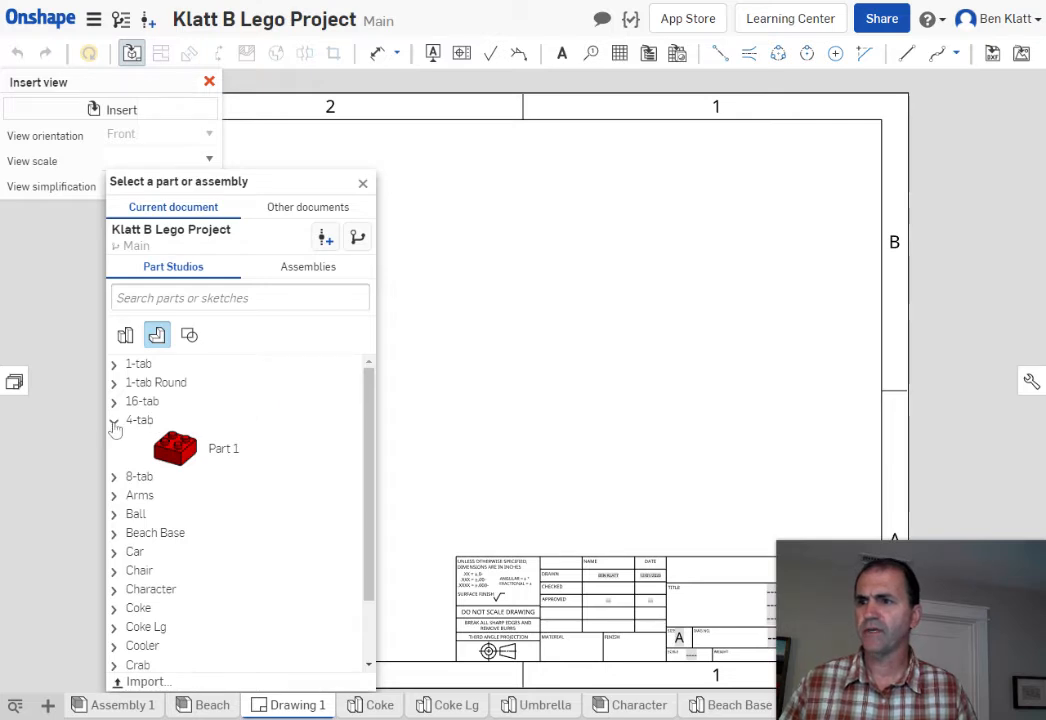
click(114, 421)
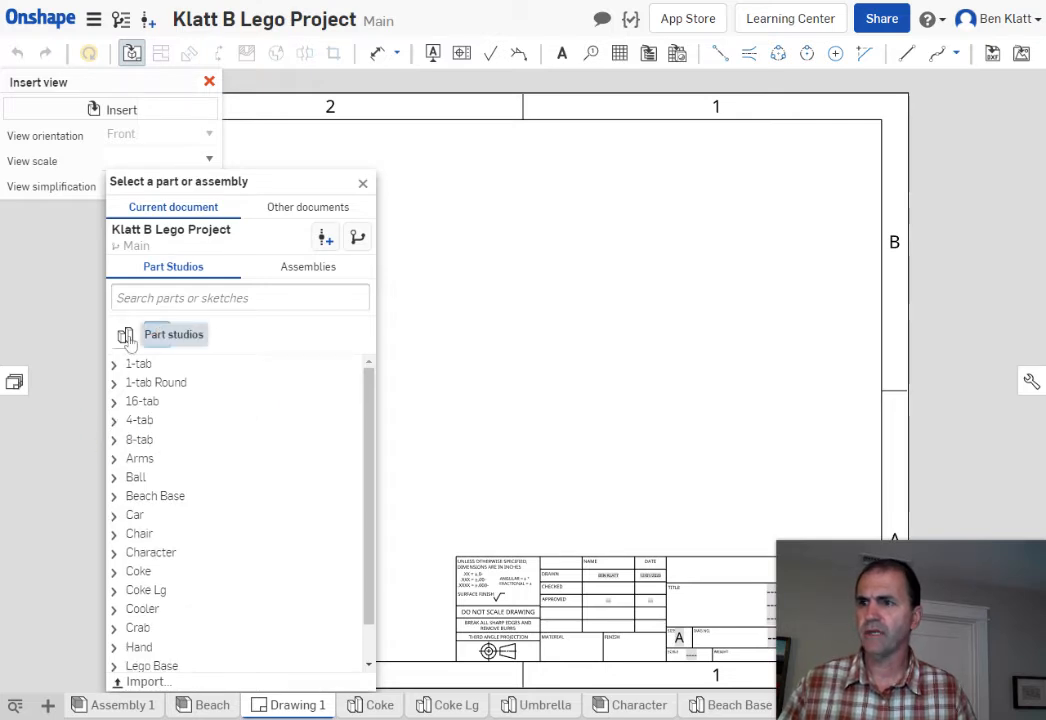
click(126, 337)
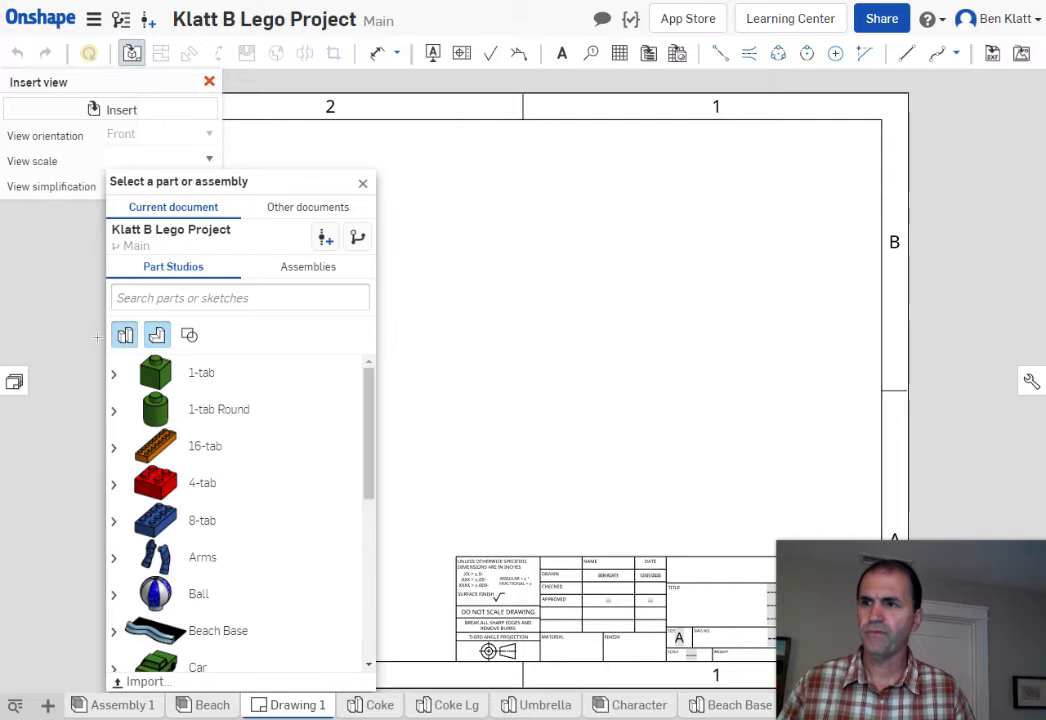
click(168, 485)
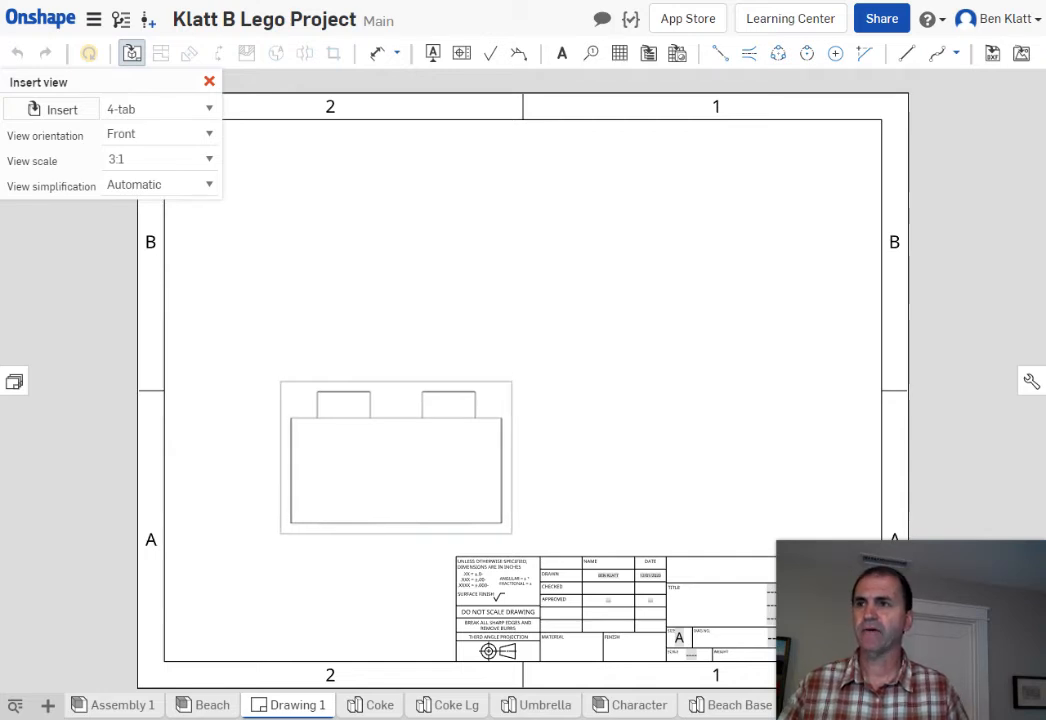
click(397, 458)
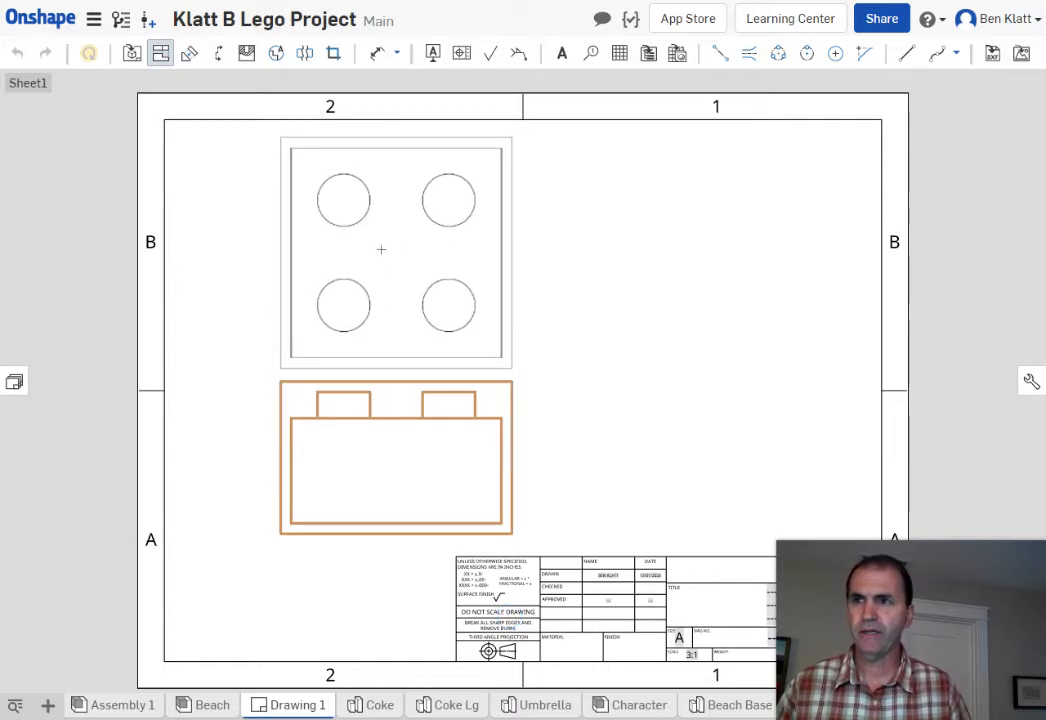
click(381, 244)
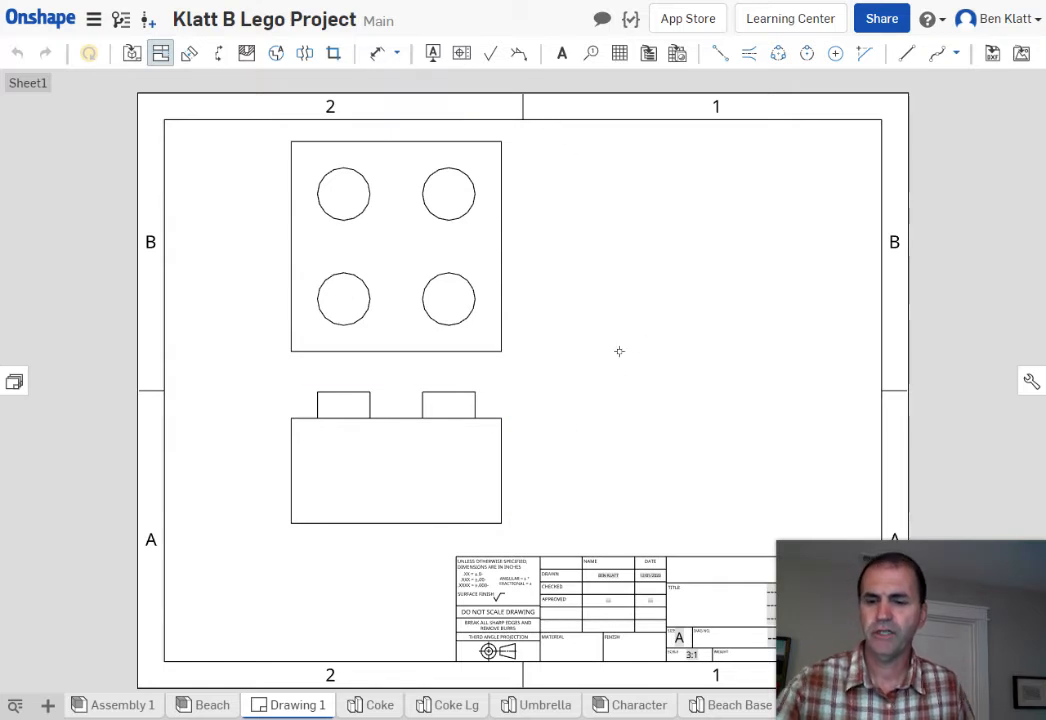
- Set the front view's scale to 2:1 and turn off its scale label
double_click(451, 468)
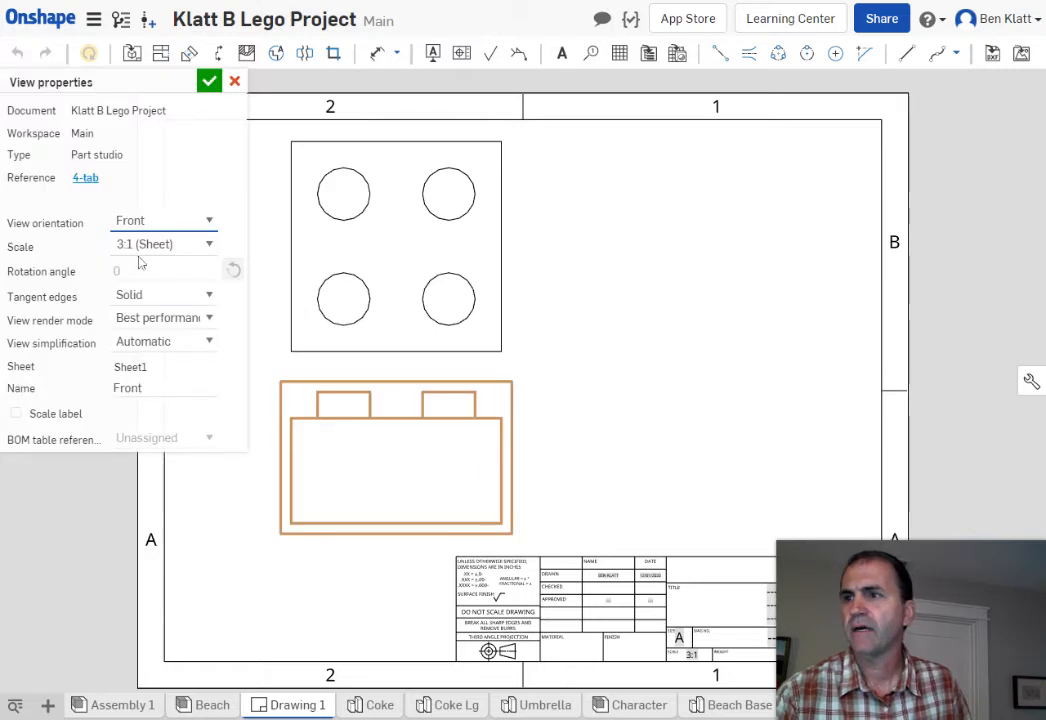
click(210, 246)
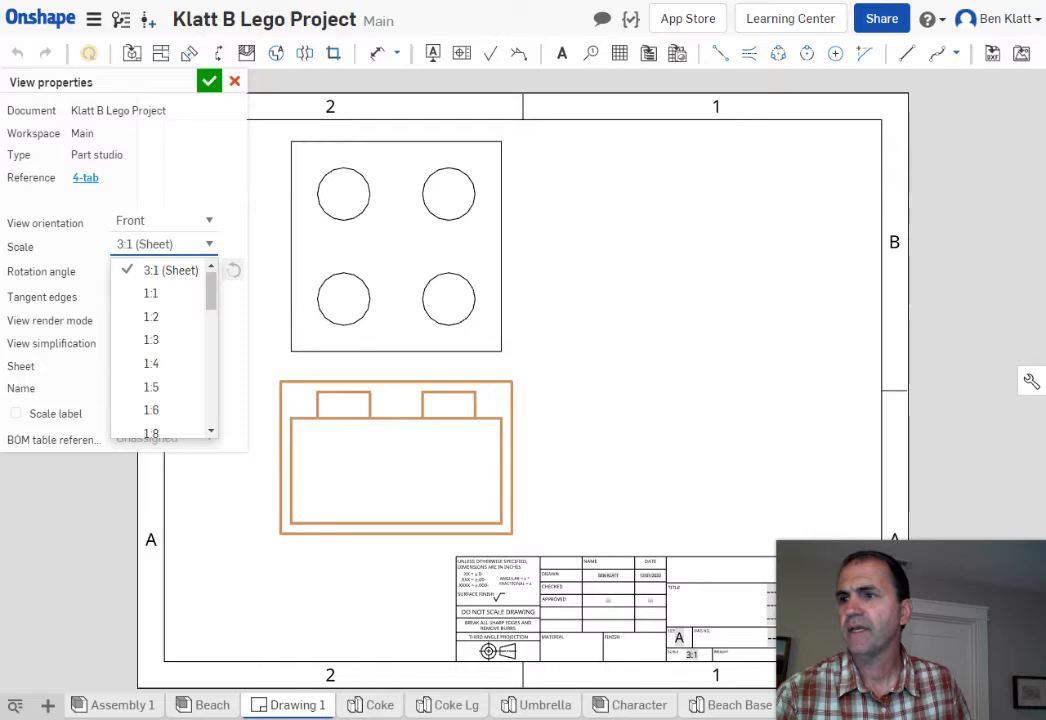
scroll(198, 310, down, 5)
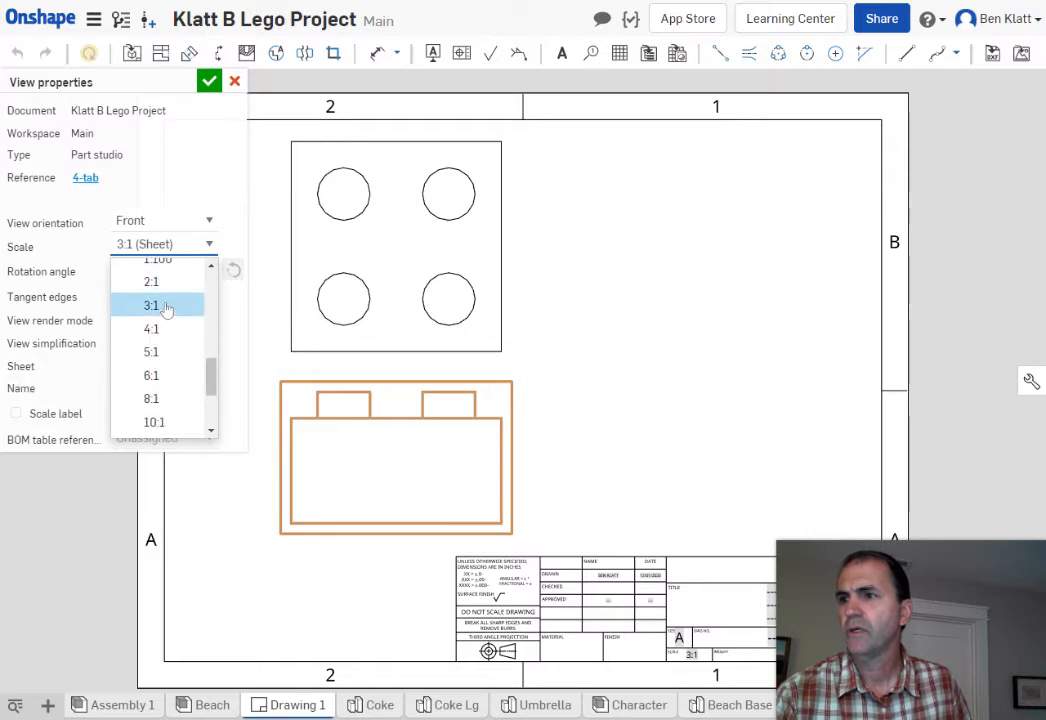
click(160, 282)
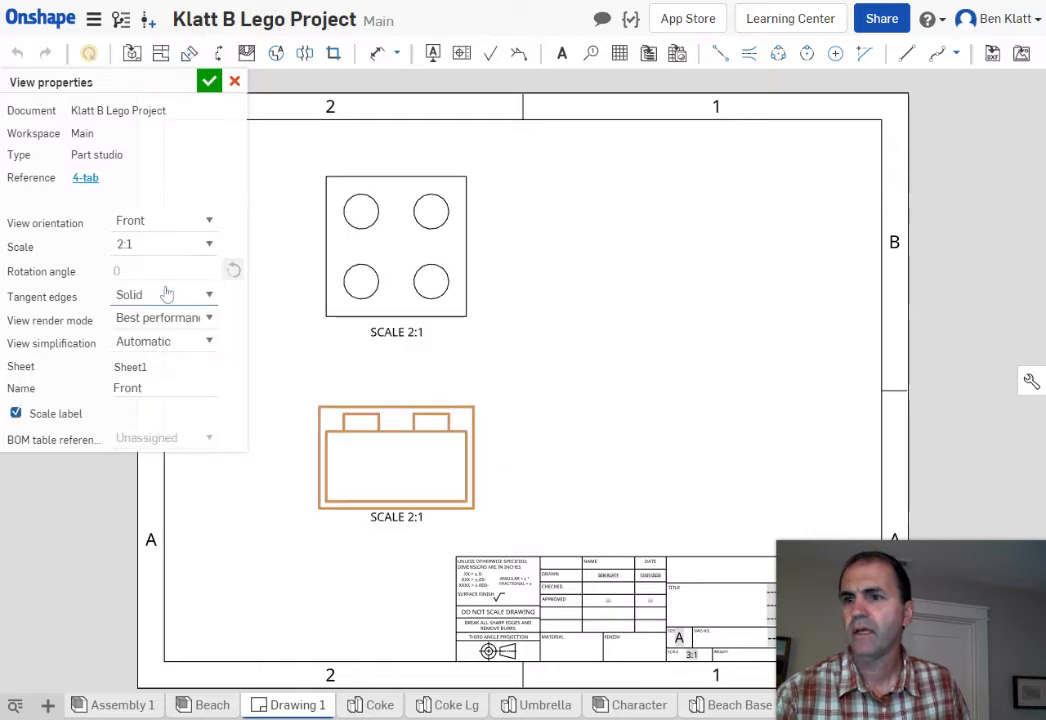
click(16, 414)
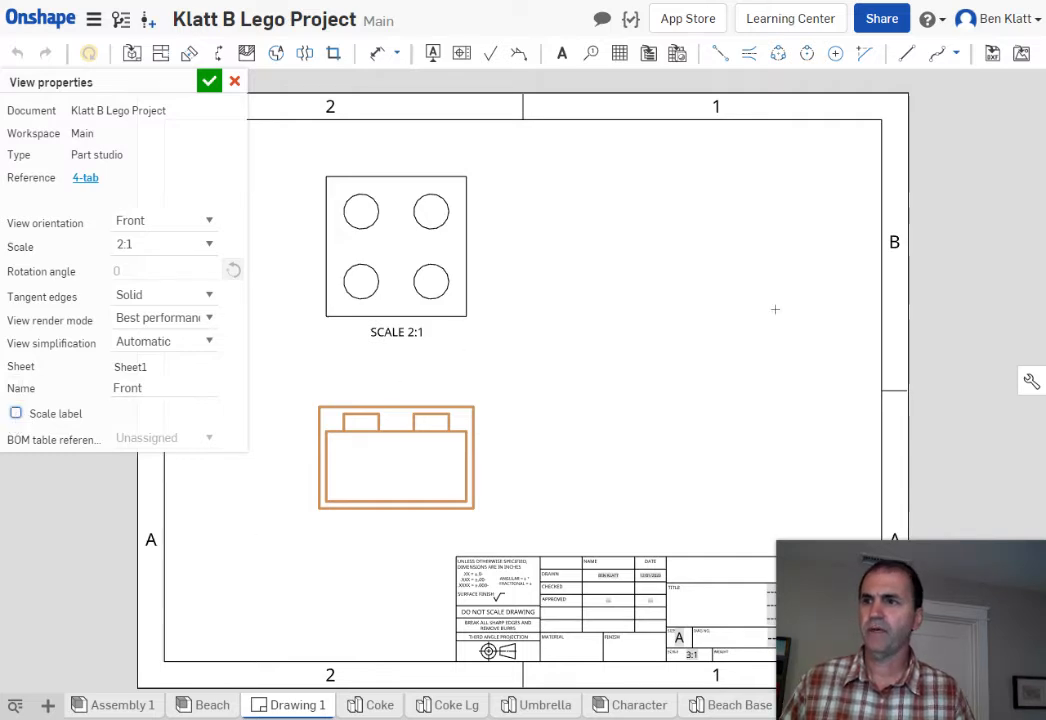
click(209, 81)
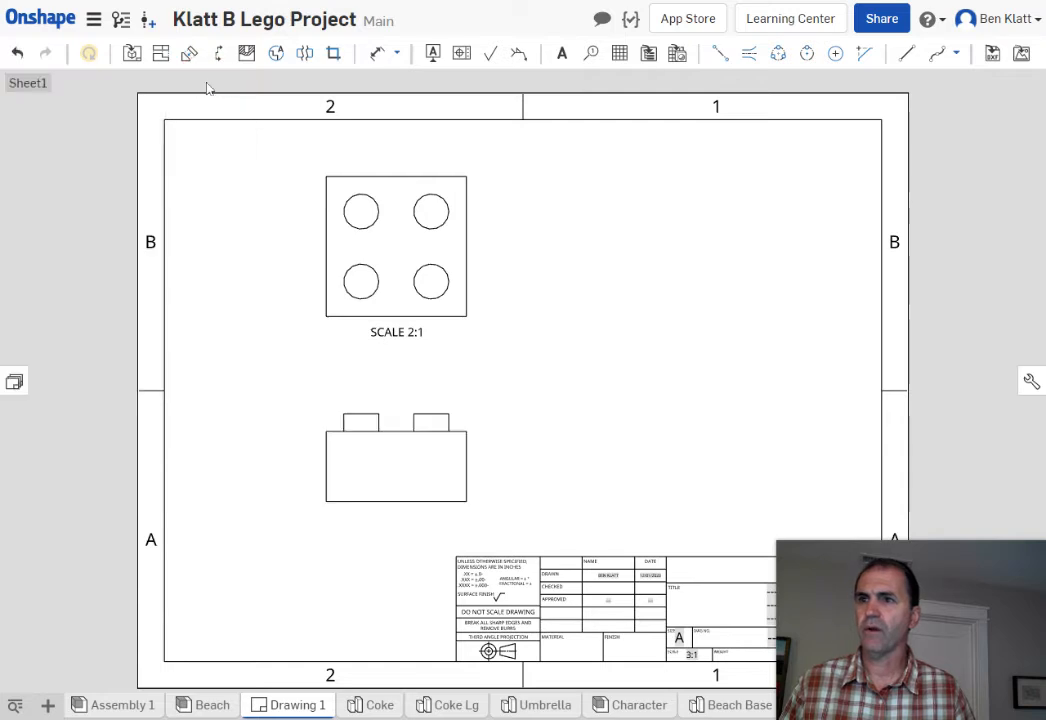
- Turn off the scale label of the top view
double_click(385, 279)
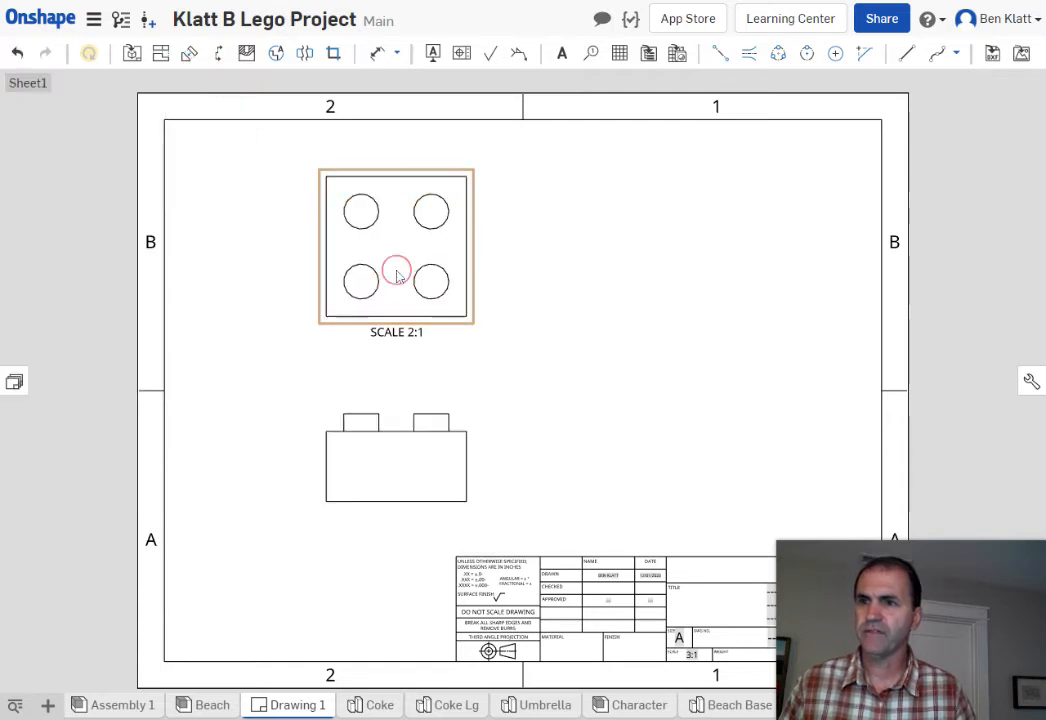
click(15, 437)
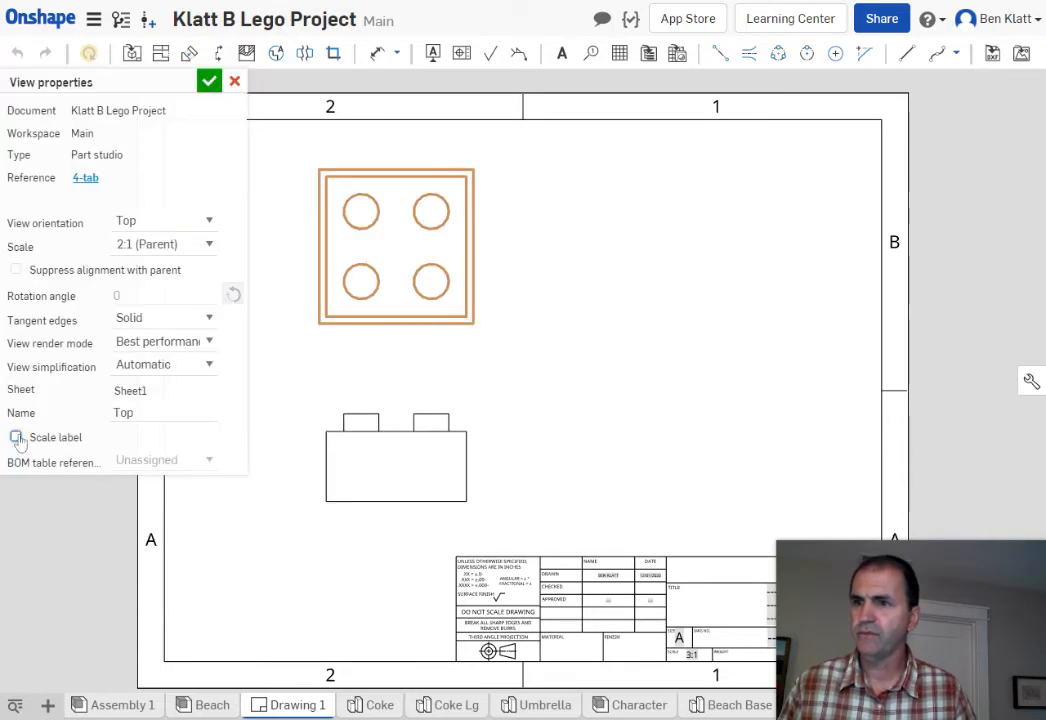
click(209, 82)
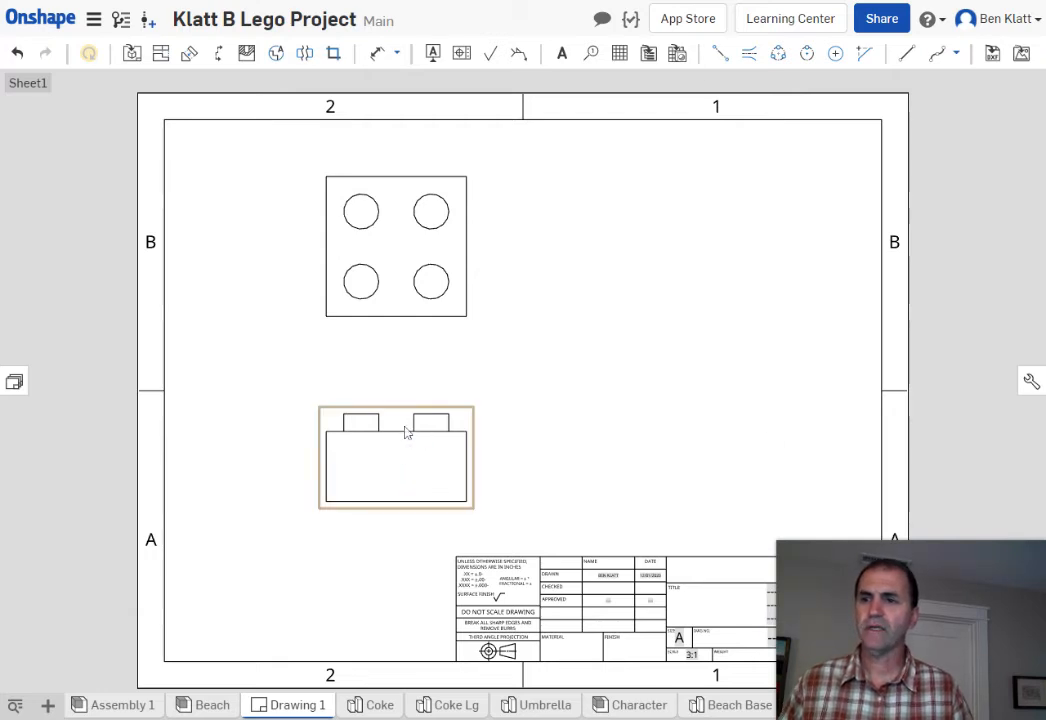
- Create a projected isometric view from the front view and place it in the sheet's upper-right area
right_click(405, 459)
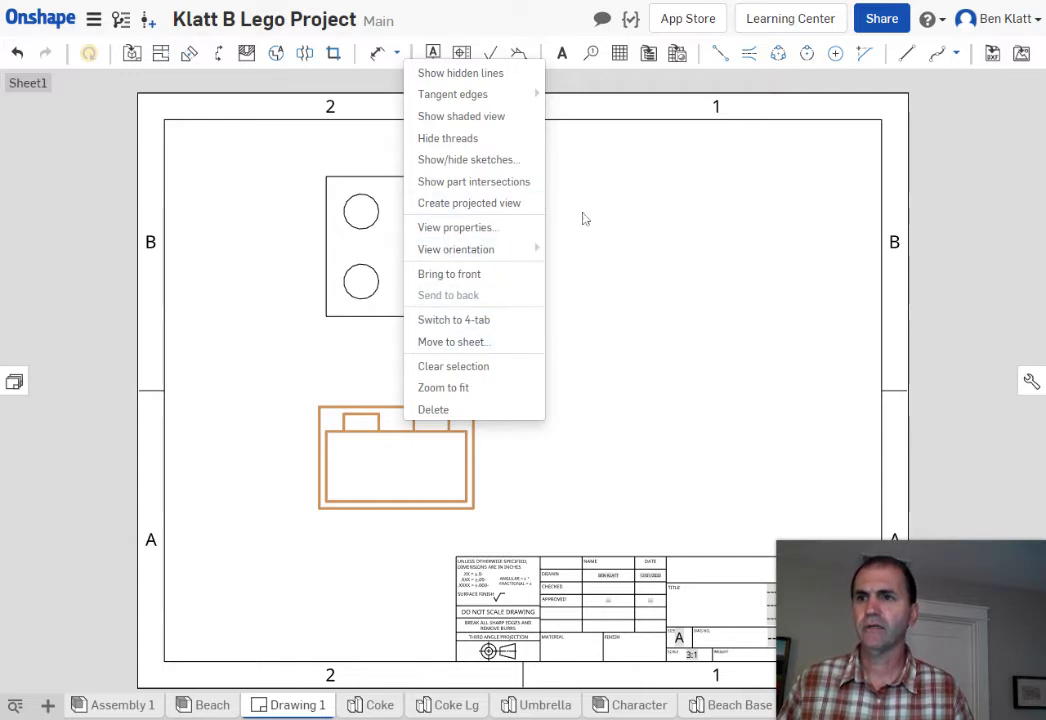
click(432, 203)
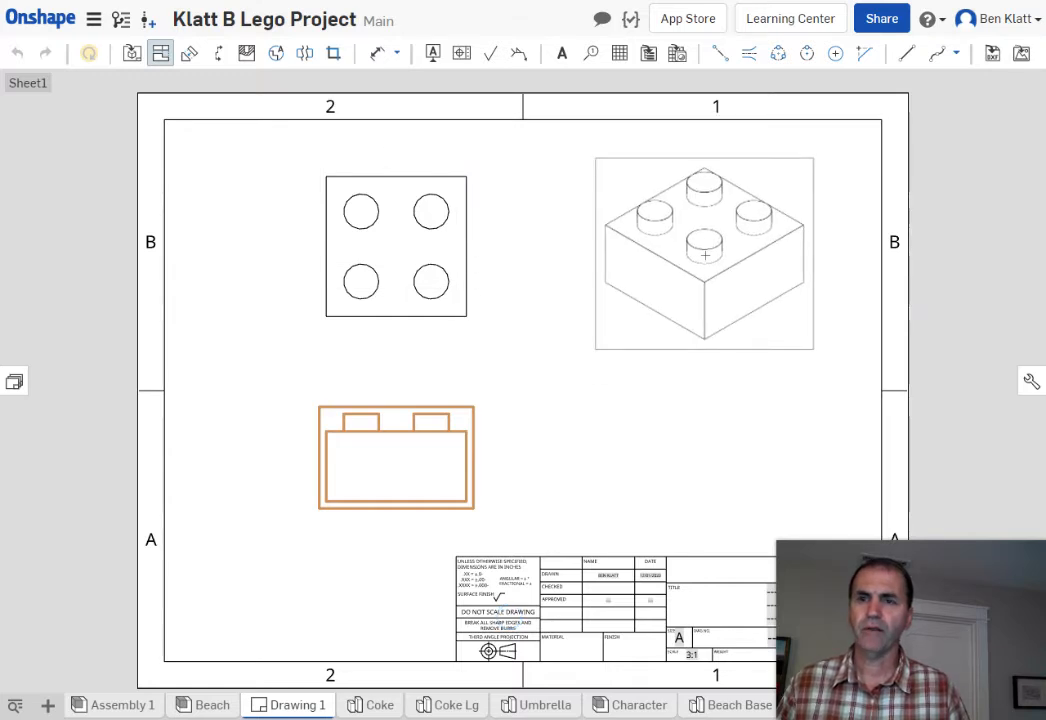
click(705, 255)
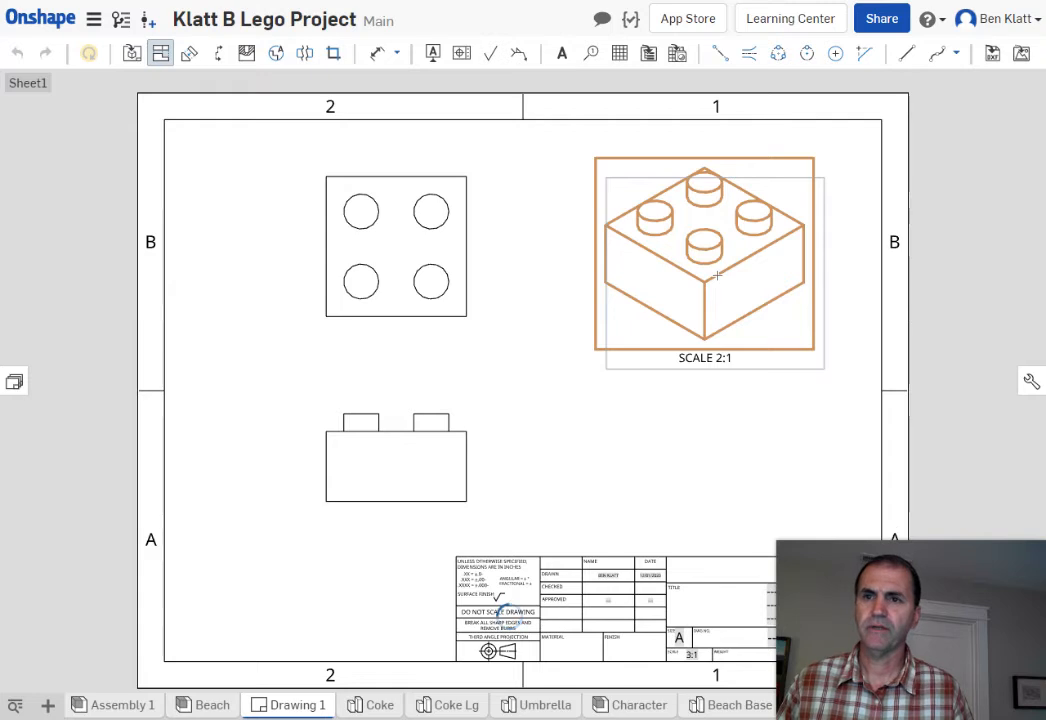
double_click(717, 275)
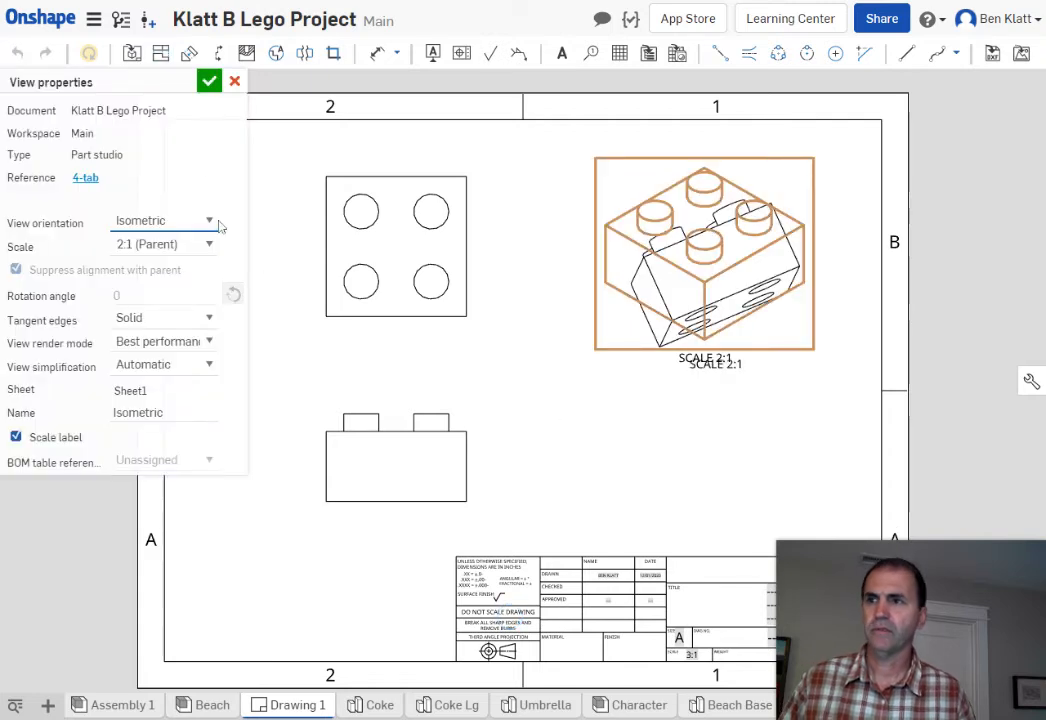
click(209, 80)
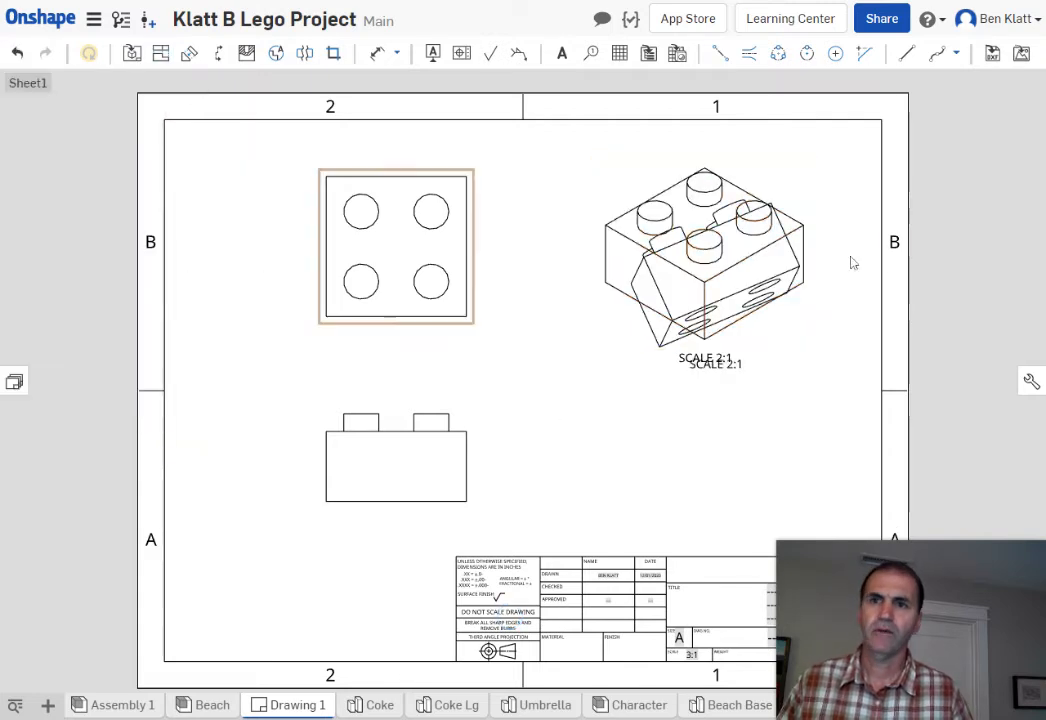
click(17, 54)
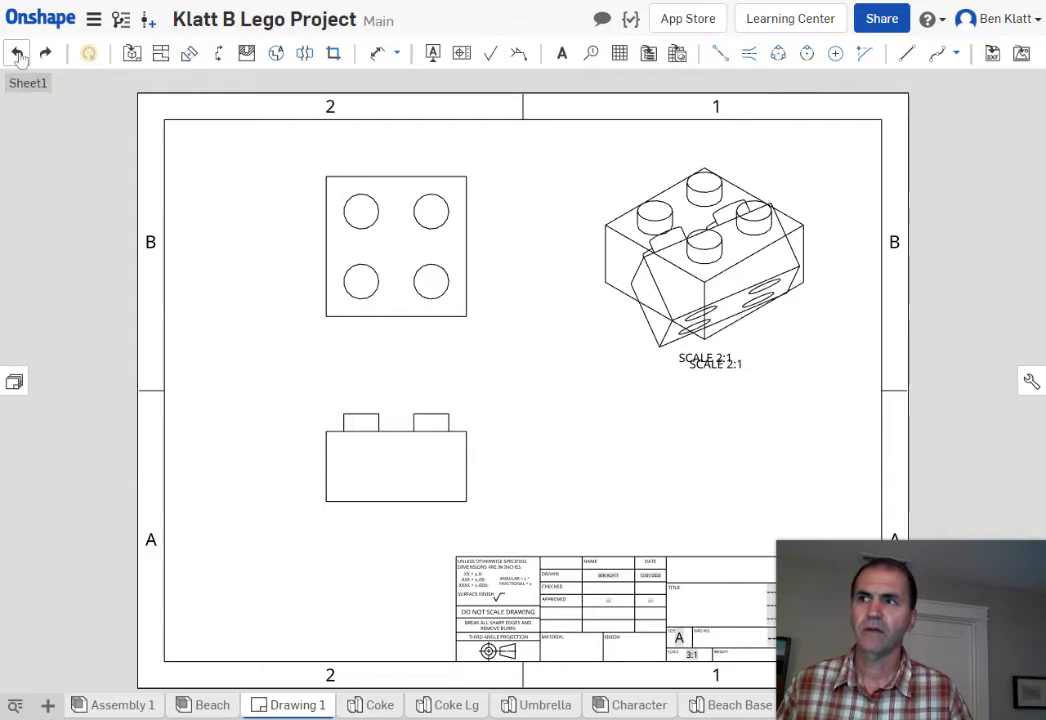
click(17, 54)
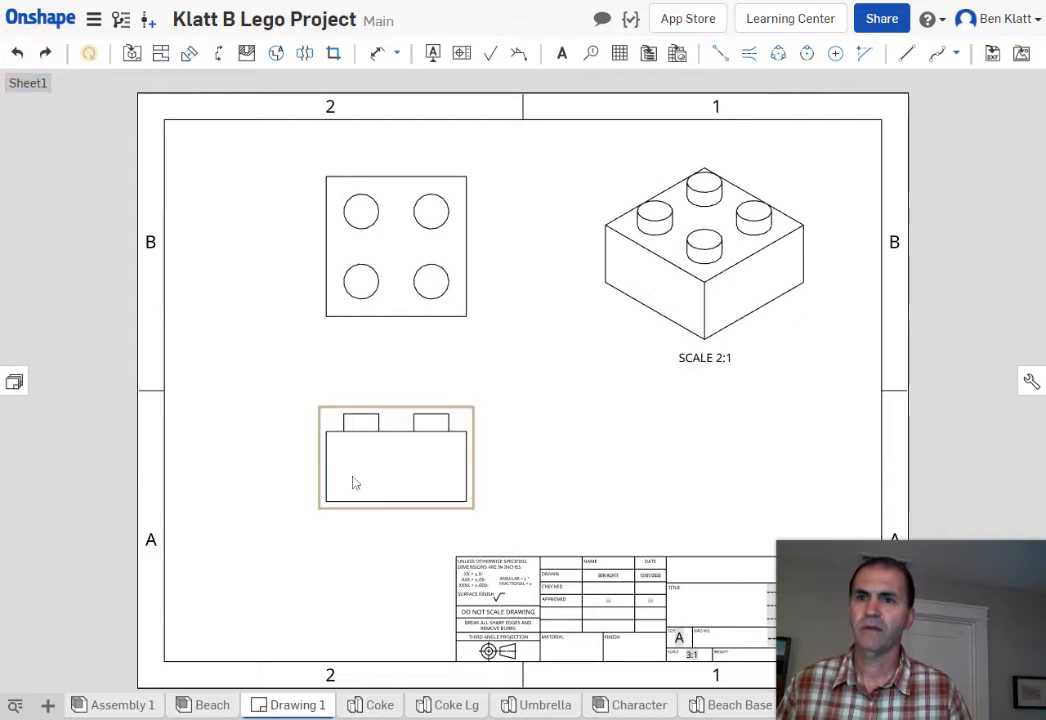
- Turn off the isometric view's scale label and display that view shaded
double_click(756, 288)
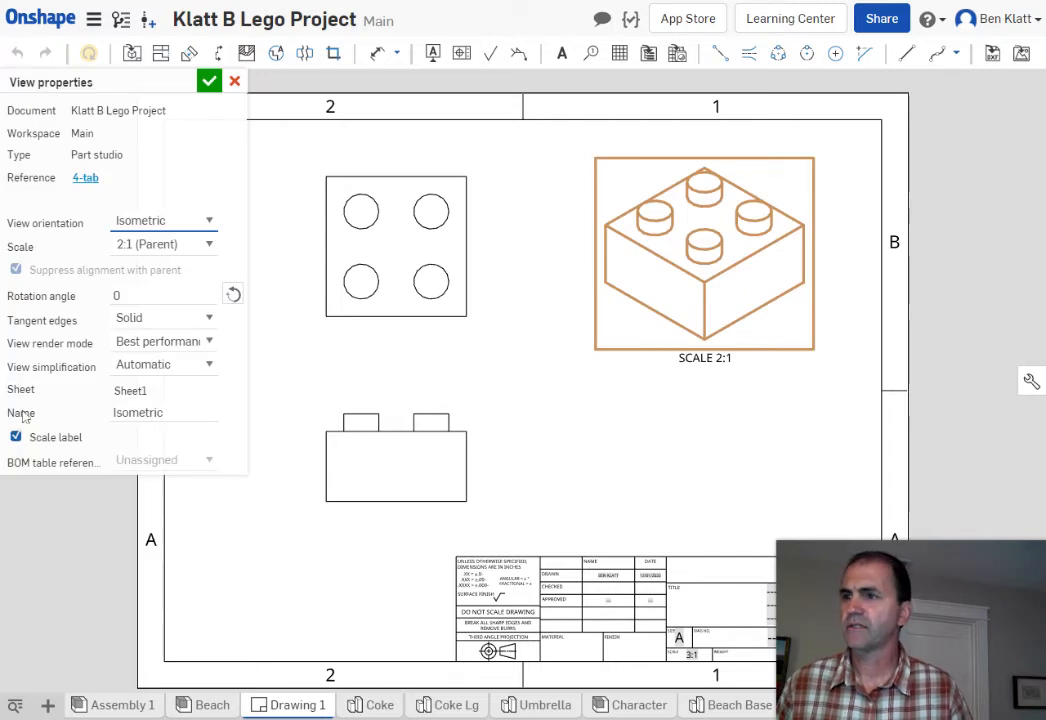
click(15, 438)
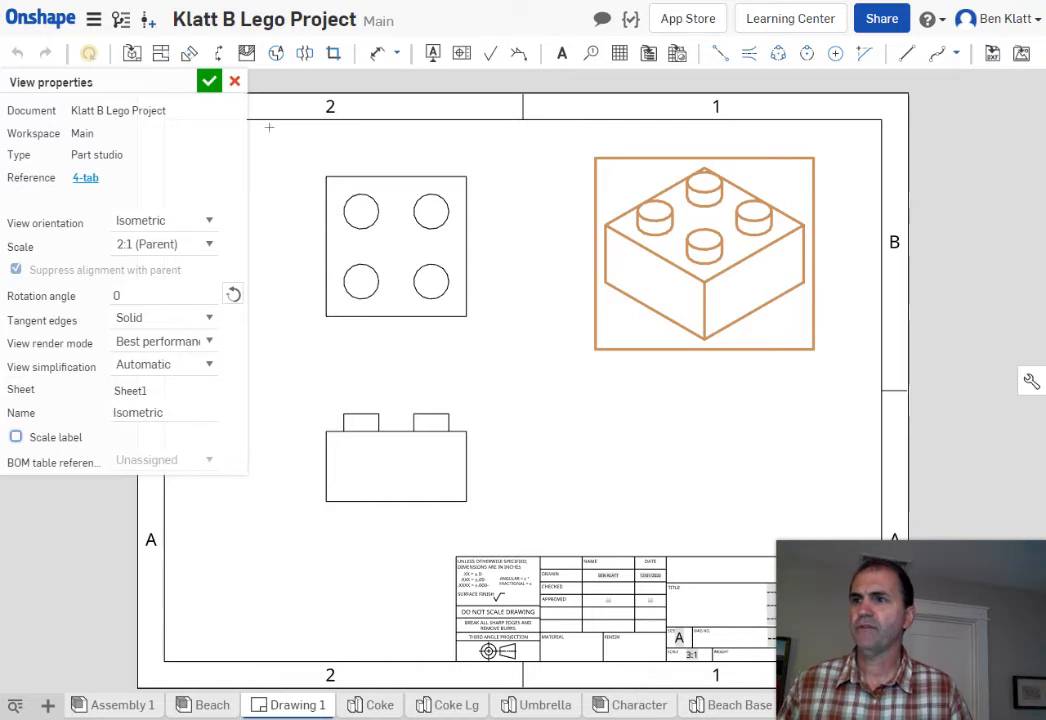
click(209, 81)
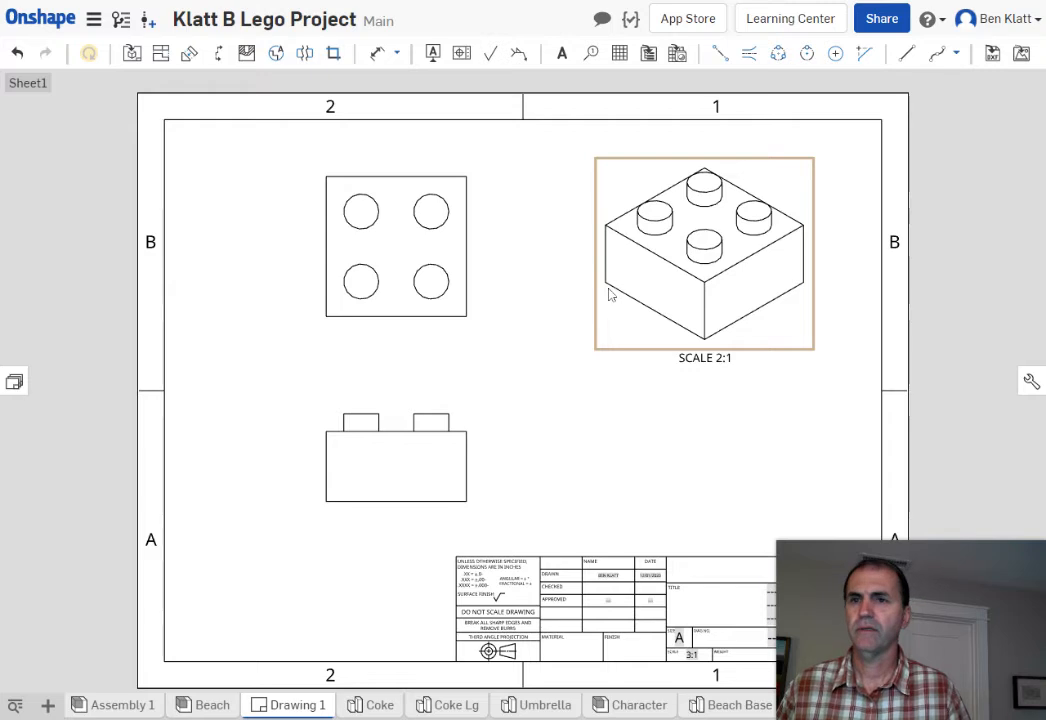
double_click(642, 276)
click(15, 437)
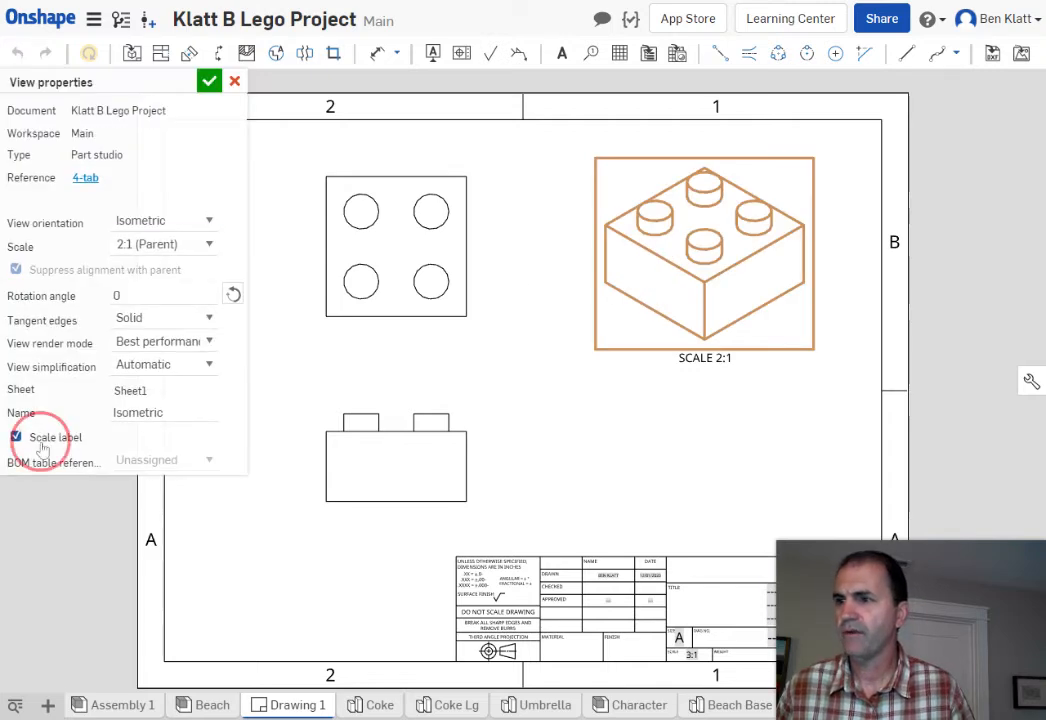
click(209, 81)
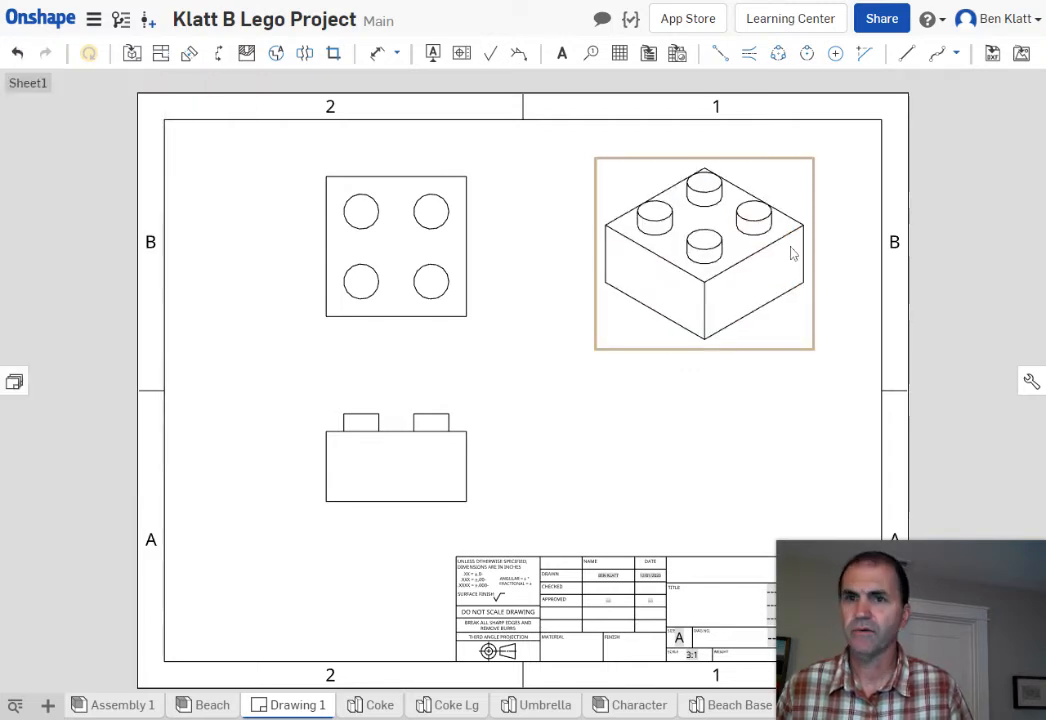
right_click(762, 277)
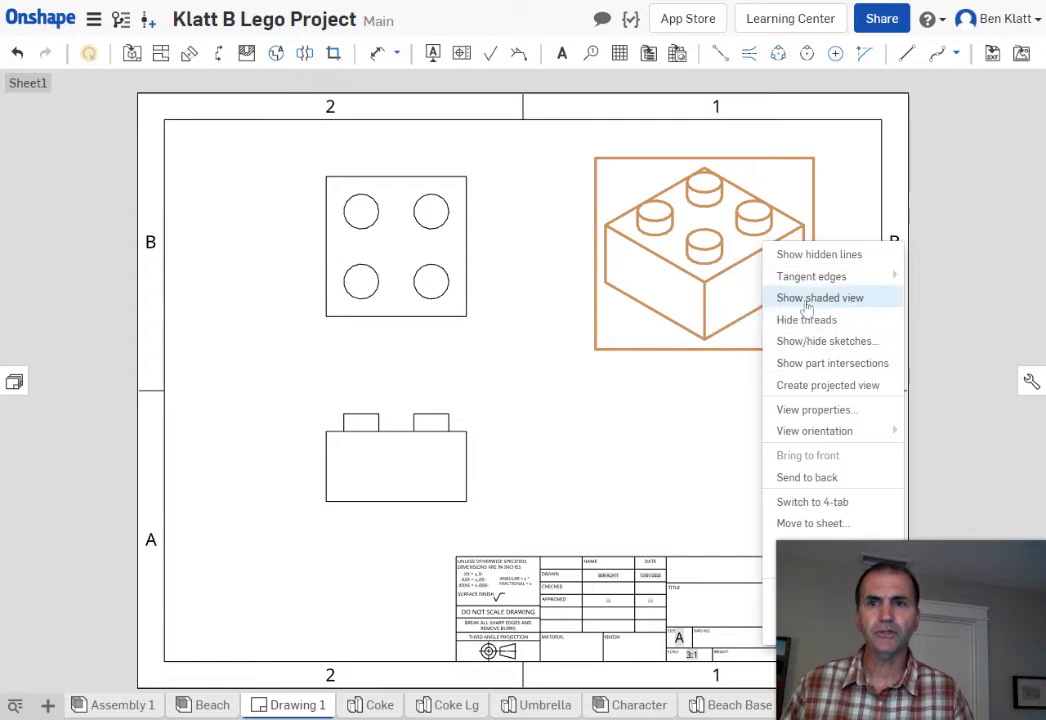
click(806, 300)
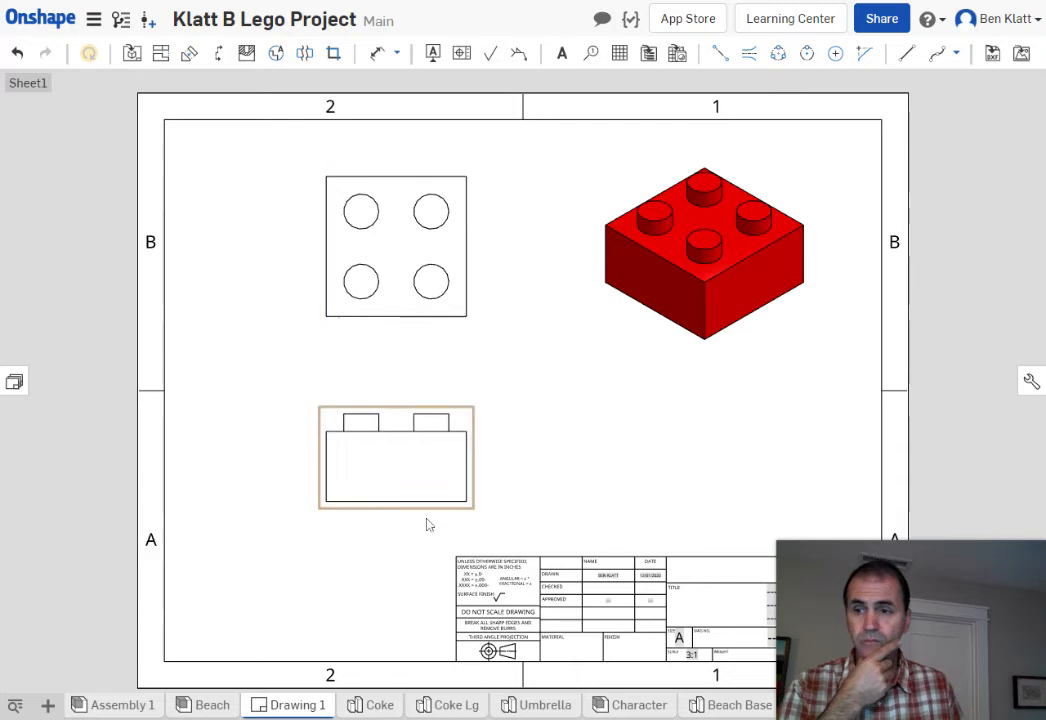
- Show hidden lines in the front view and the top view
right_click(410, 494)
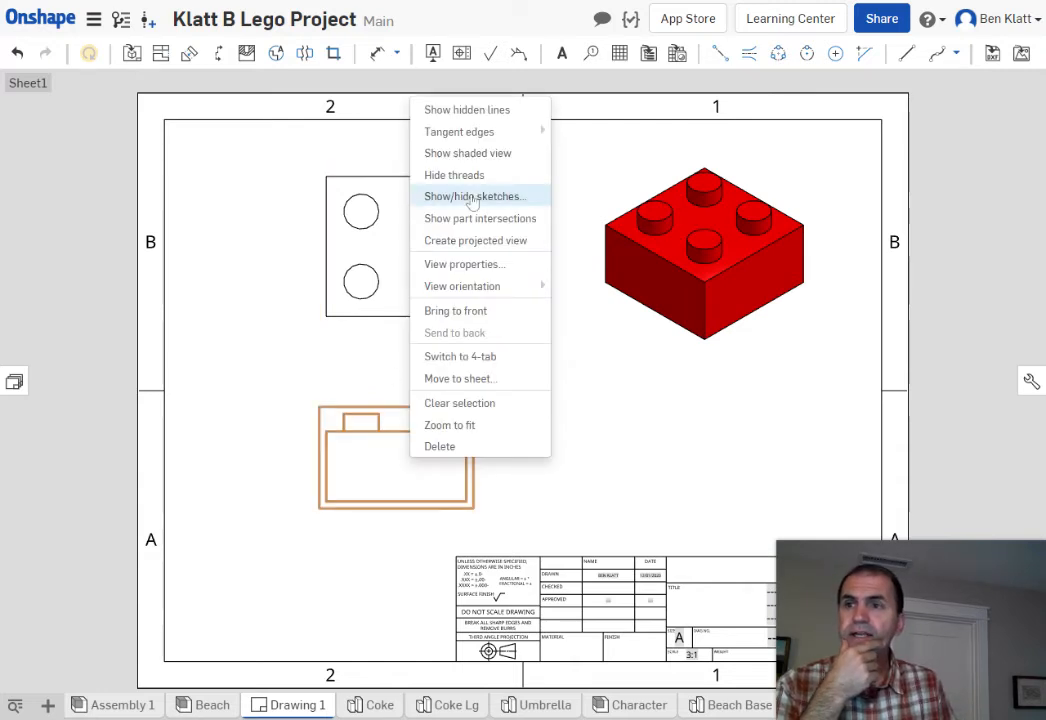
click(466, 112)
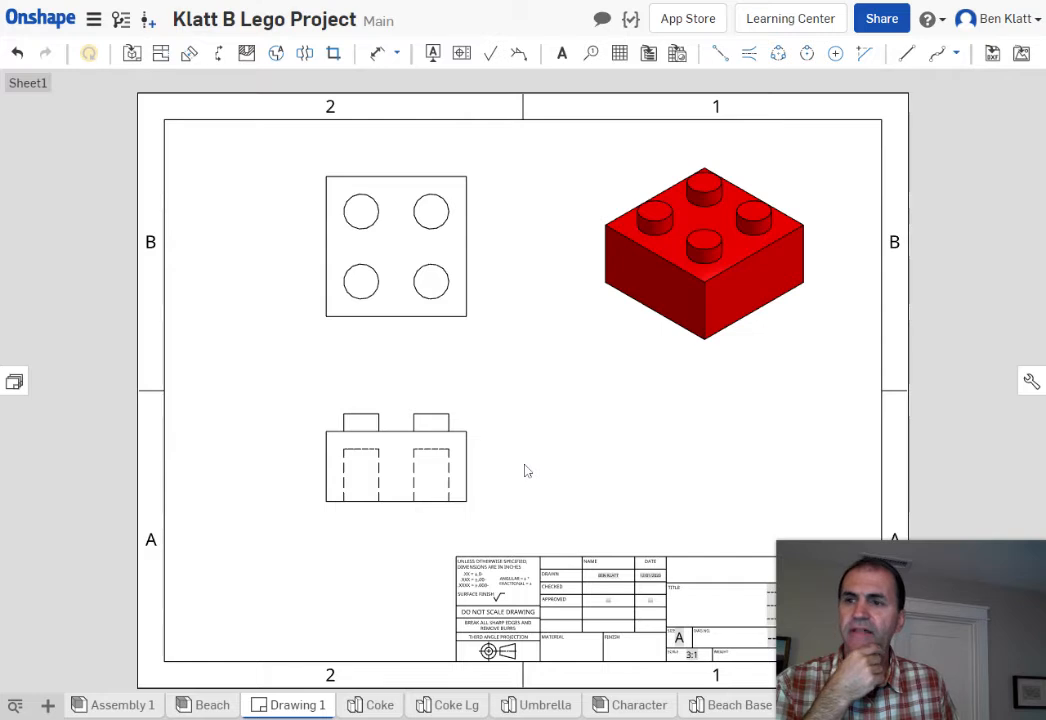
right_click(384, 292)
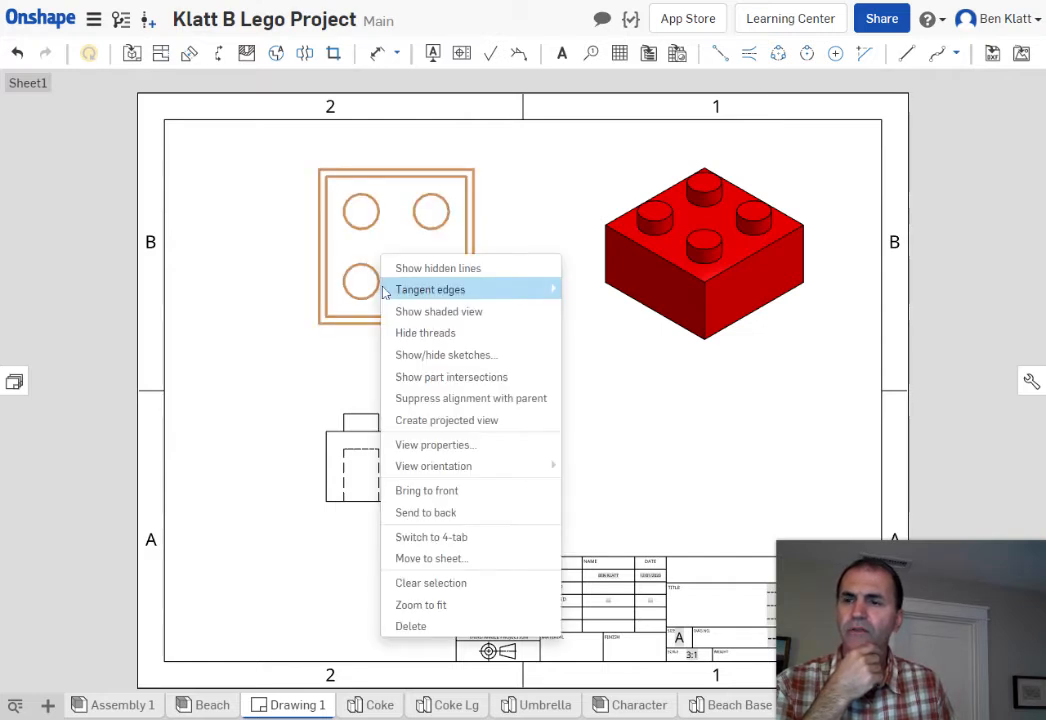
click(405, 268)
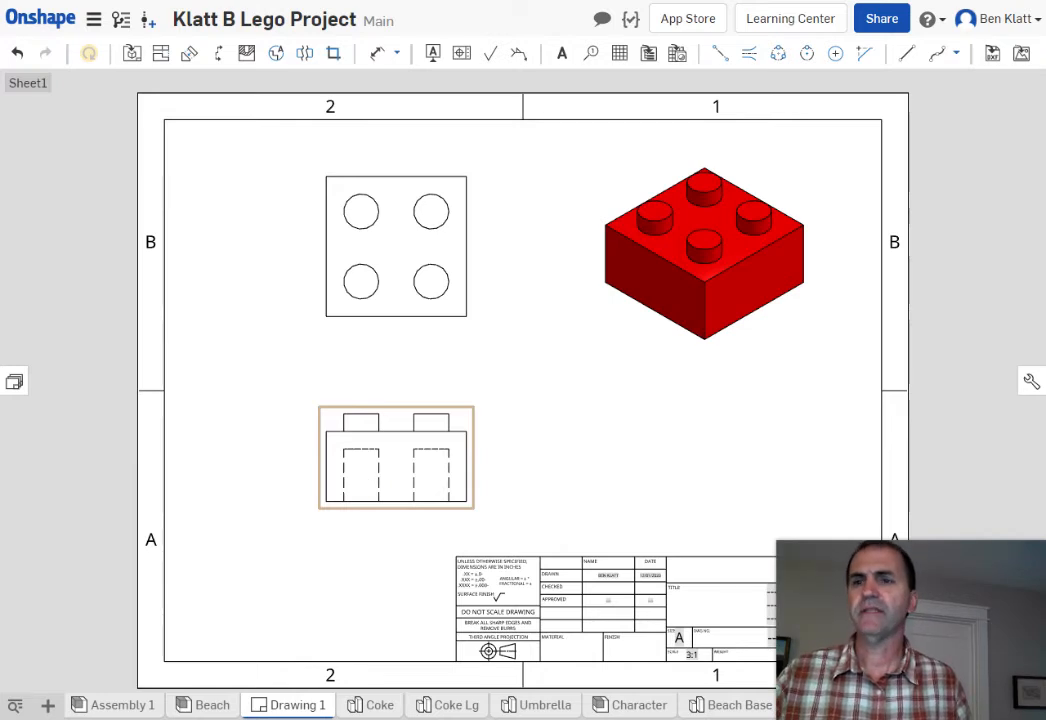
- Delete the front view from the sheet
right_click(414, 426)
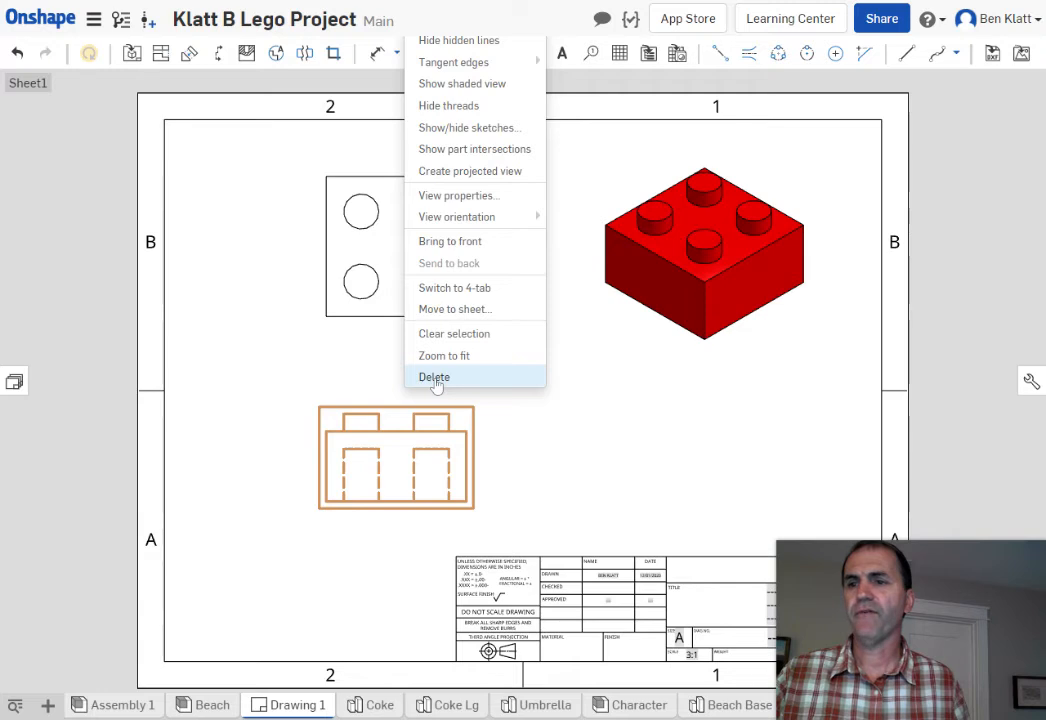
click(434, 379)
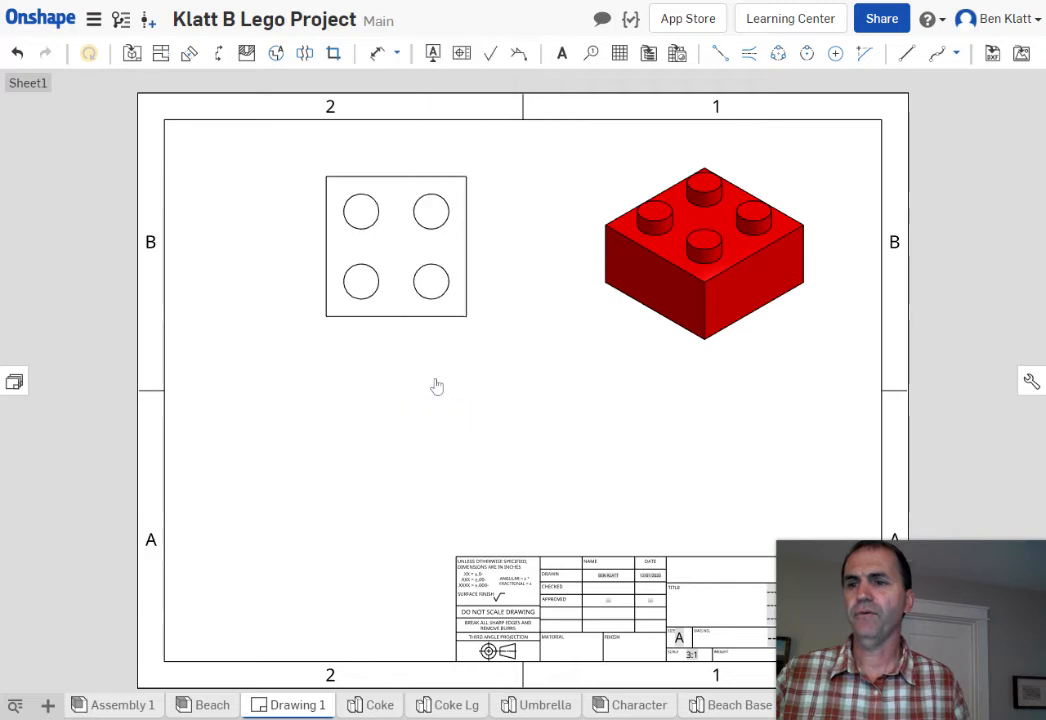
right_click(402, 294)
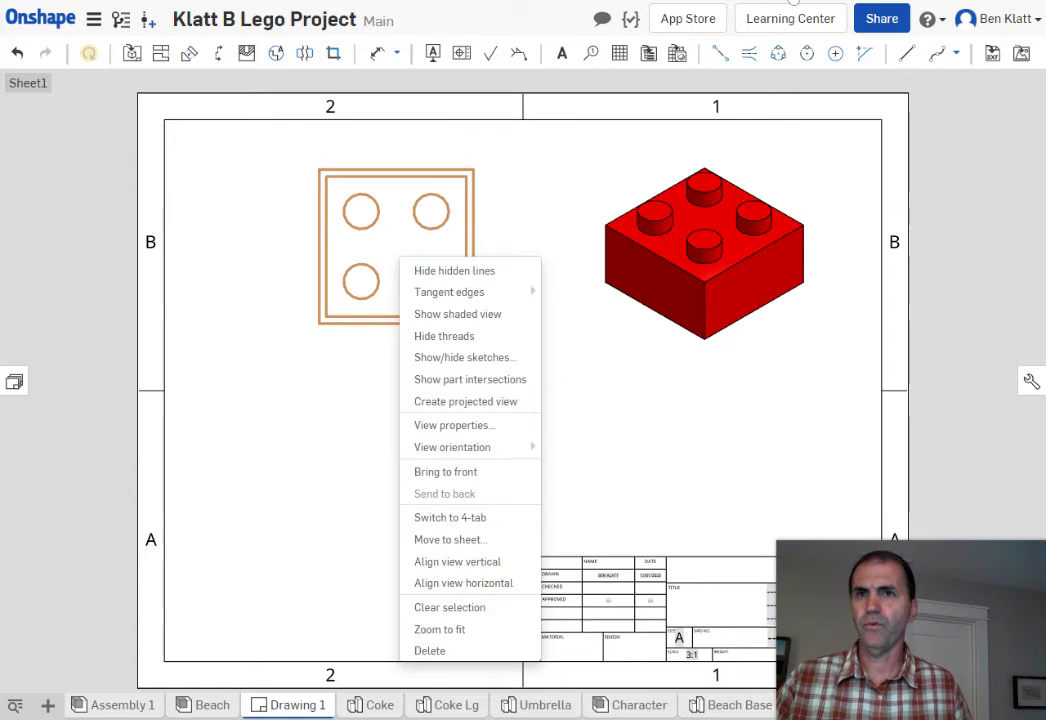
click(764, 92)
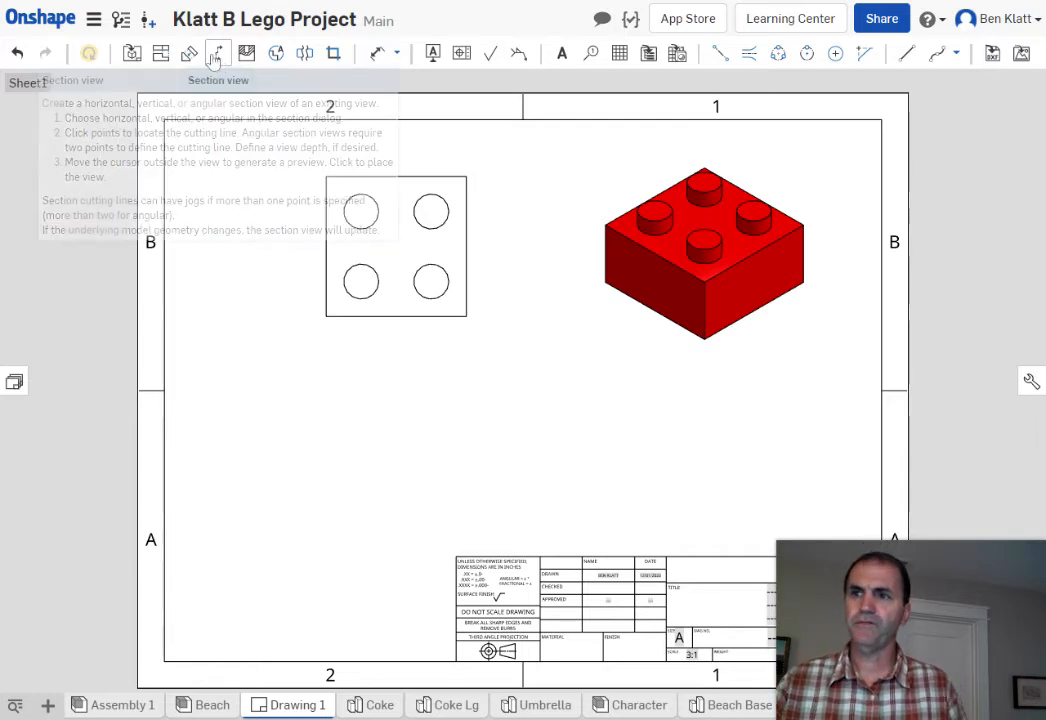
click(219, 58)
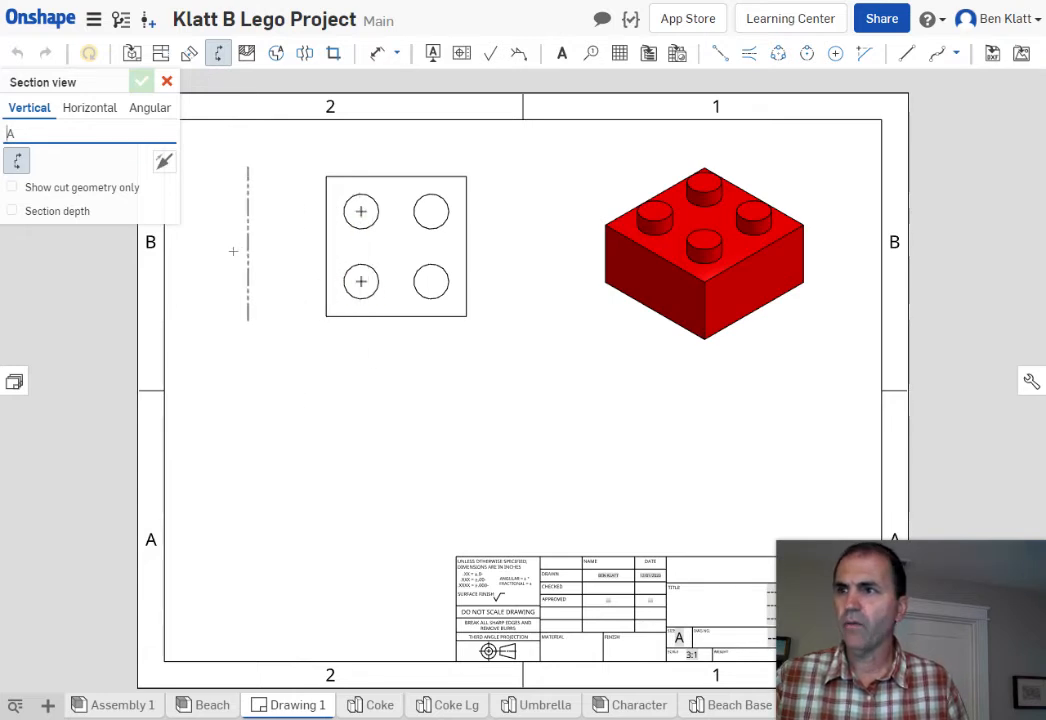
click(91, 110)
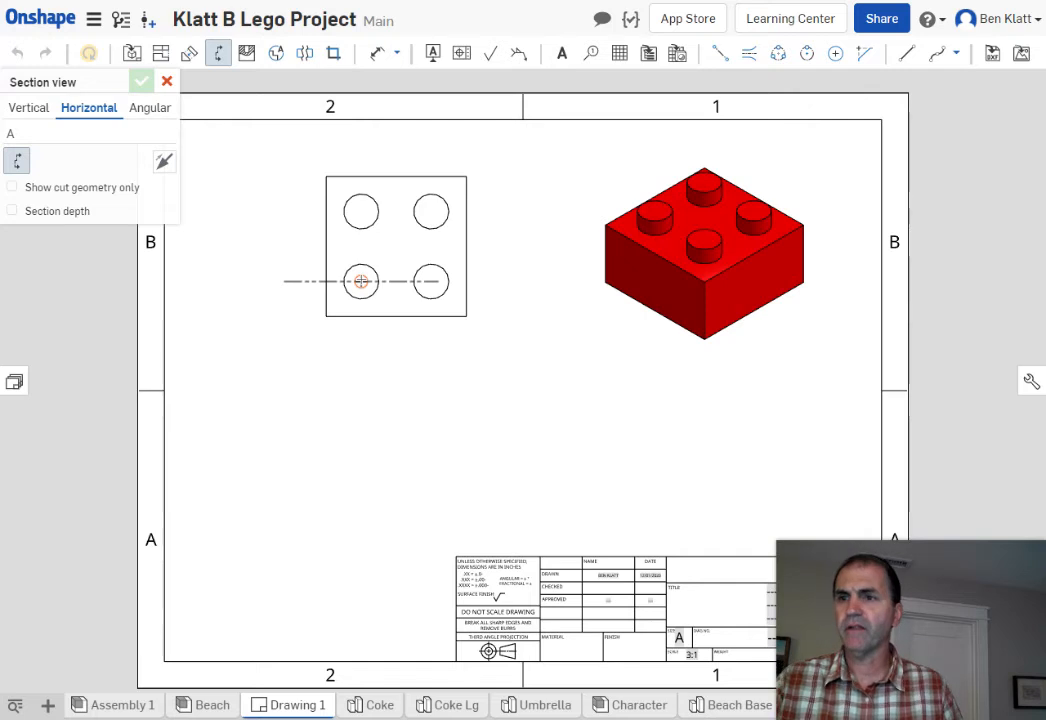
click(361, 281)
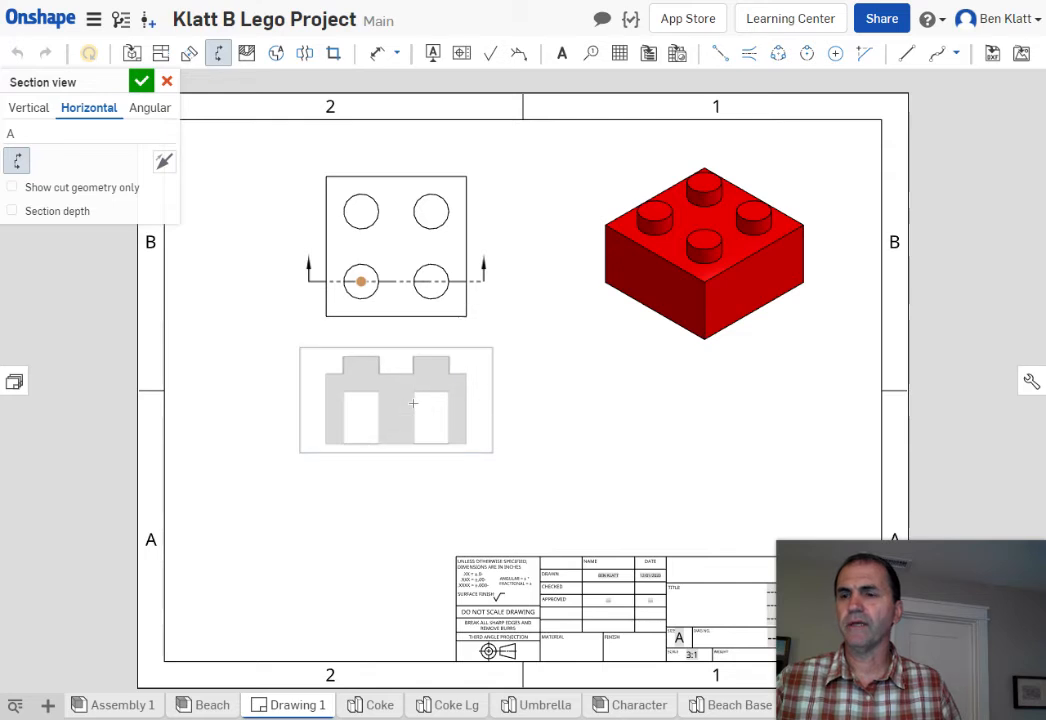
key(Escape)
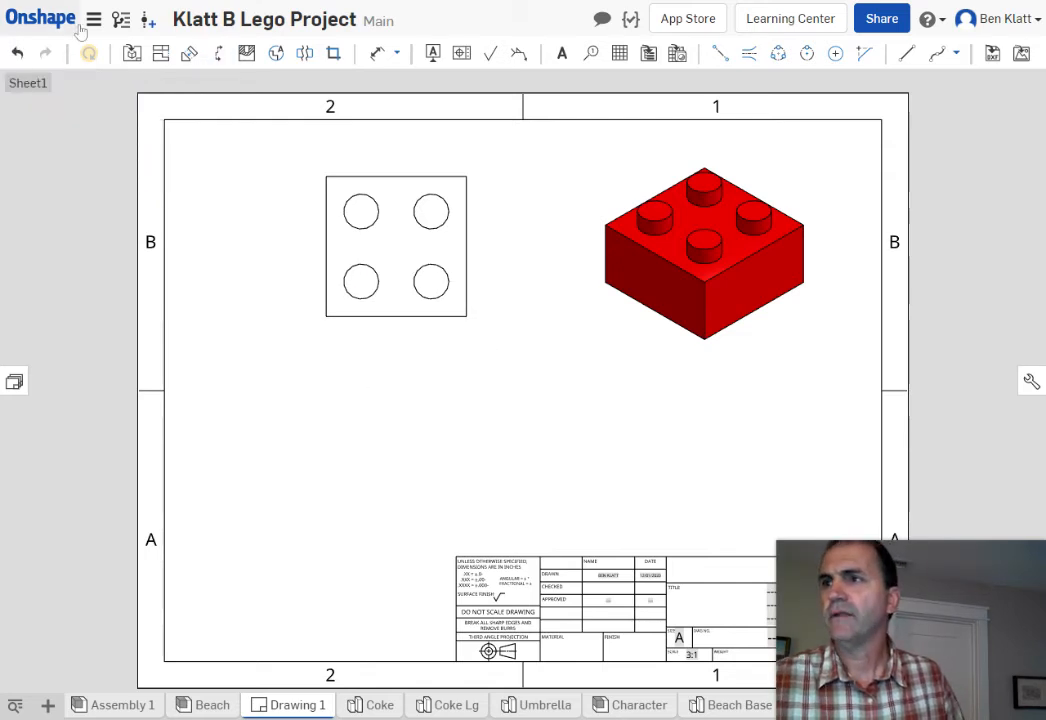
- Create a horizontal section view through the centers of the top view's two lower studs and place it directly below the top view
click(215, 56)
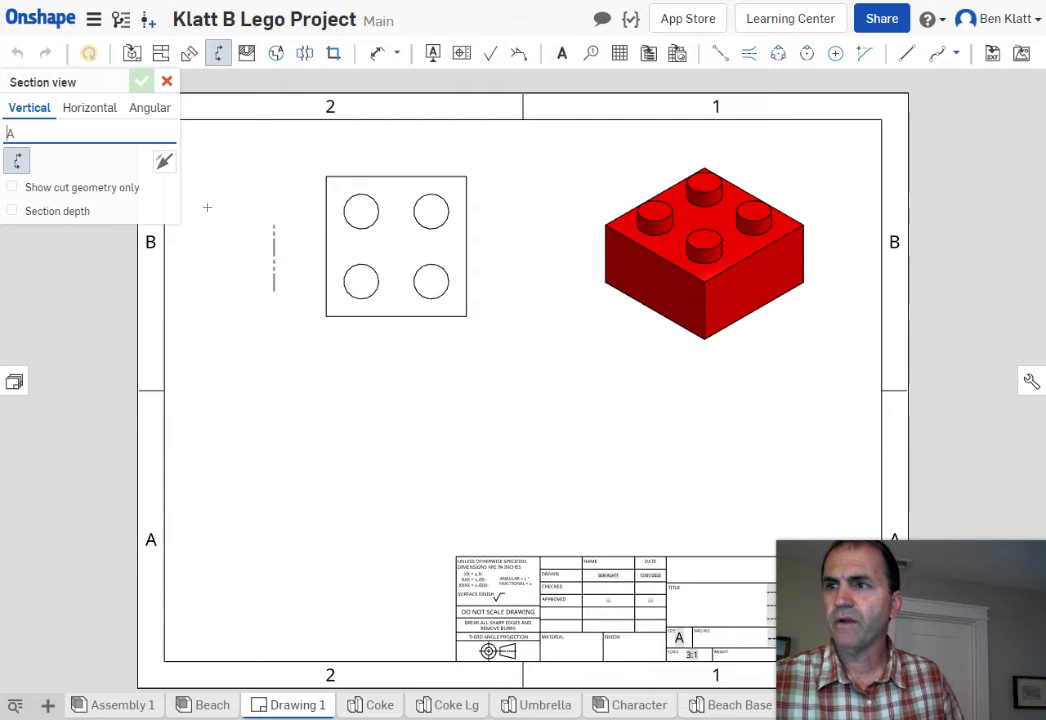
click(80, 110)
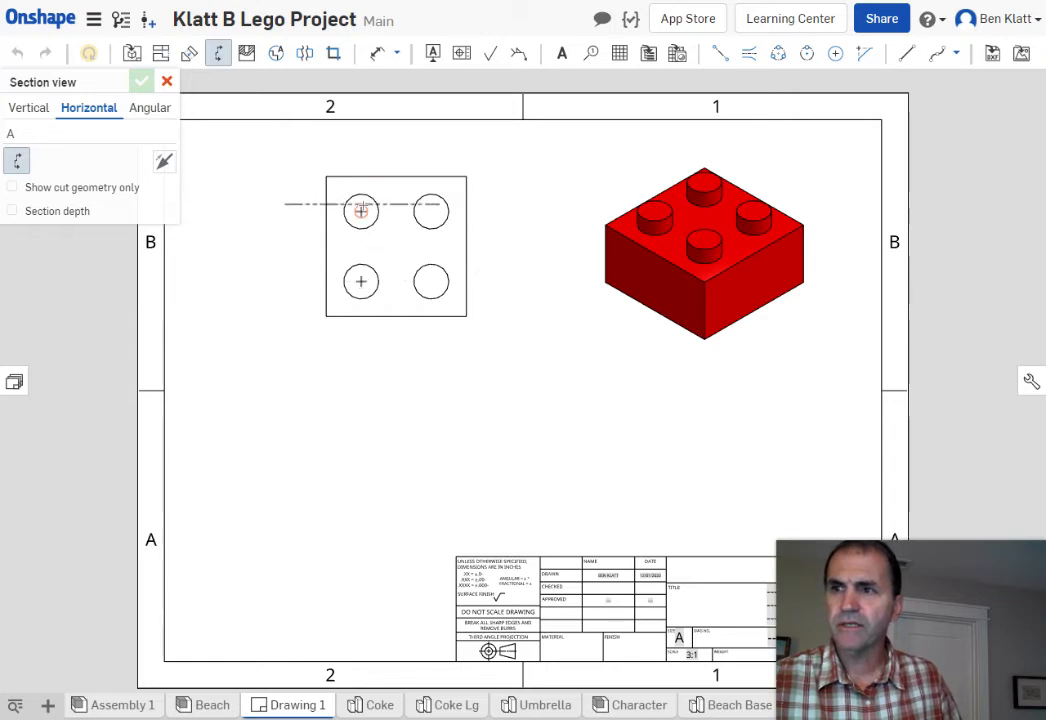
click(361, 281)
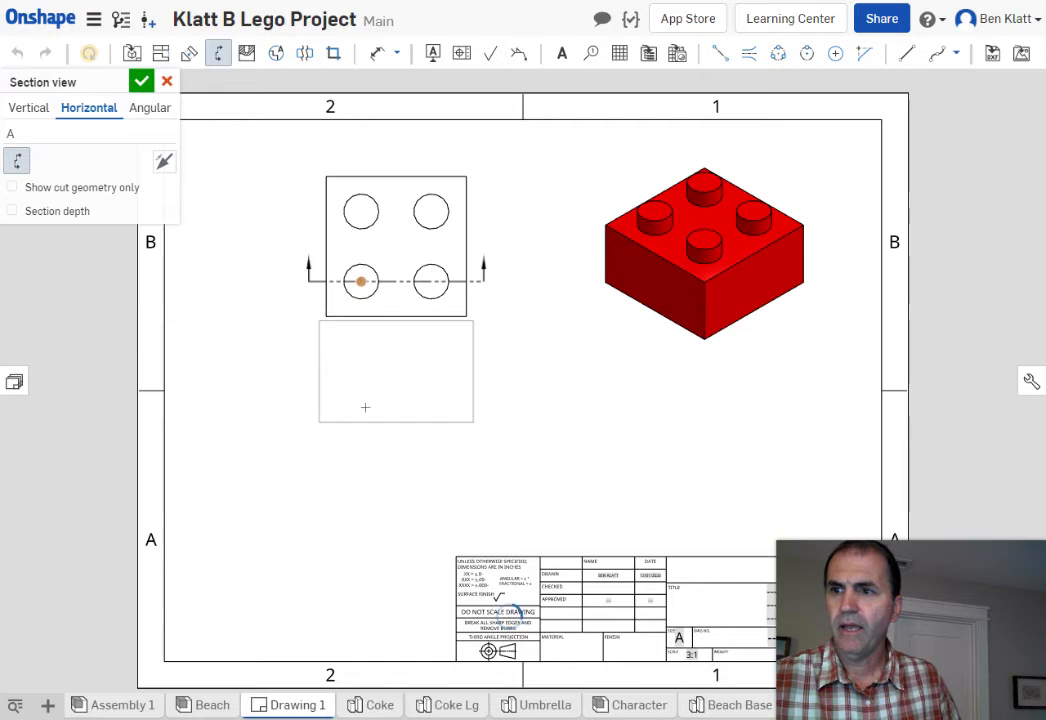
click(373, 458)
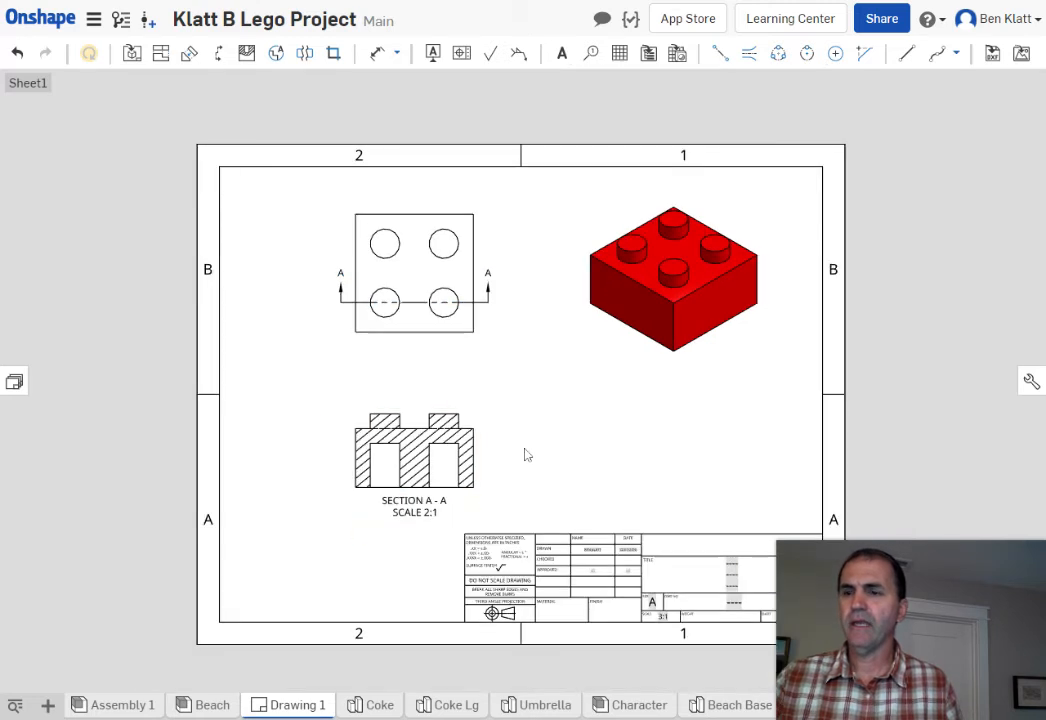
- Add centermarks to all four stud circles in the top view
scroll(519, 509, up, 1)
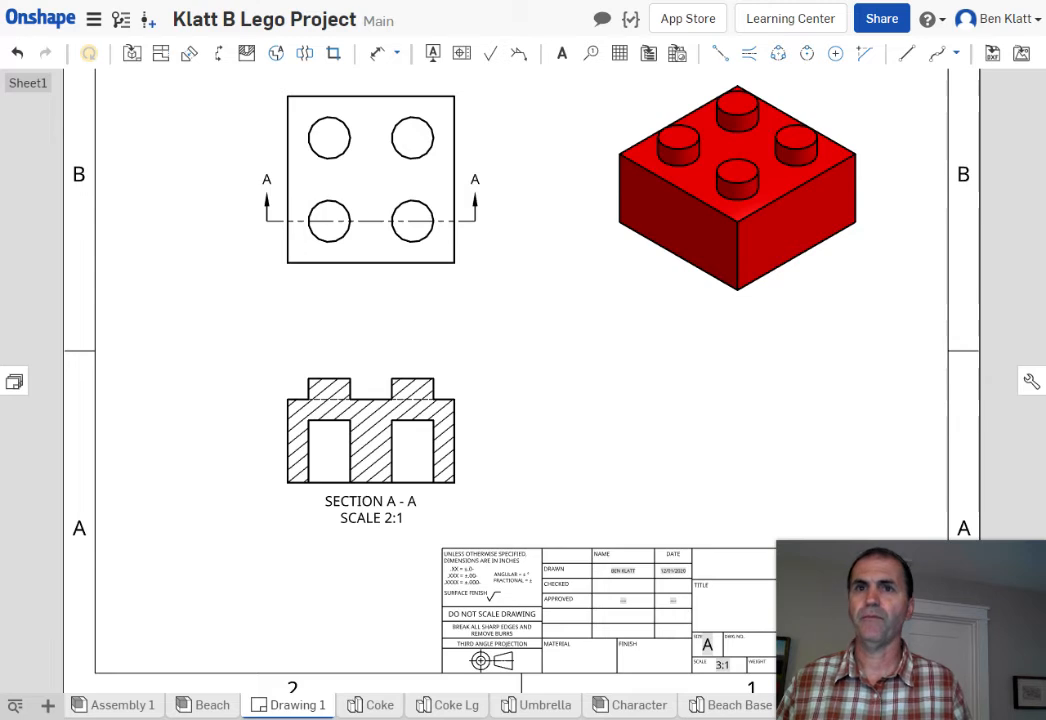
click(833, 57)
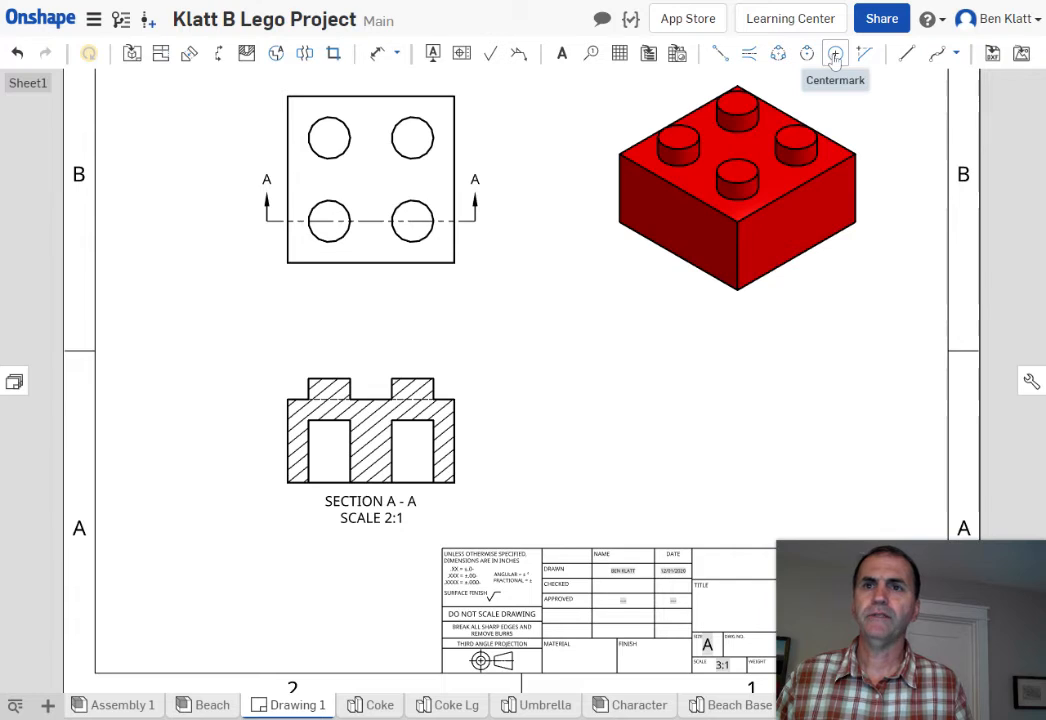
click(835, 56)
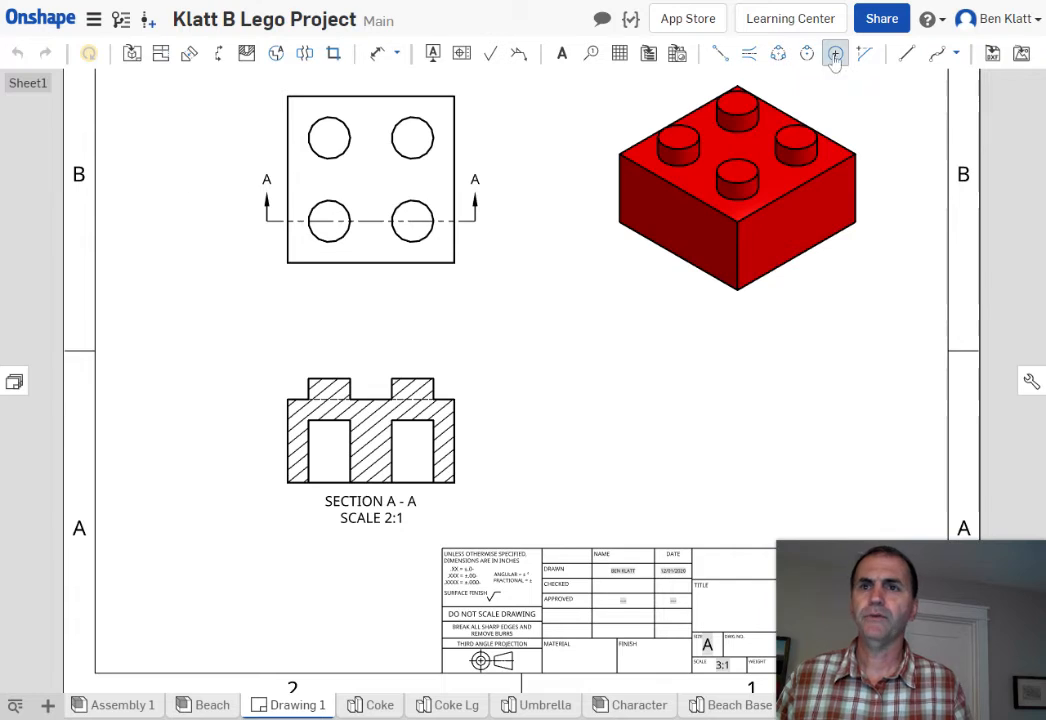
click(403, 157)
click(329, 159)
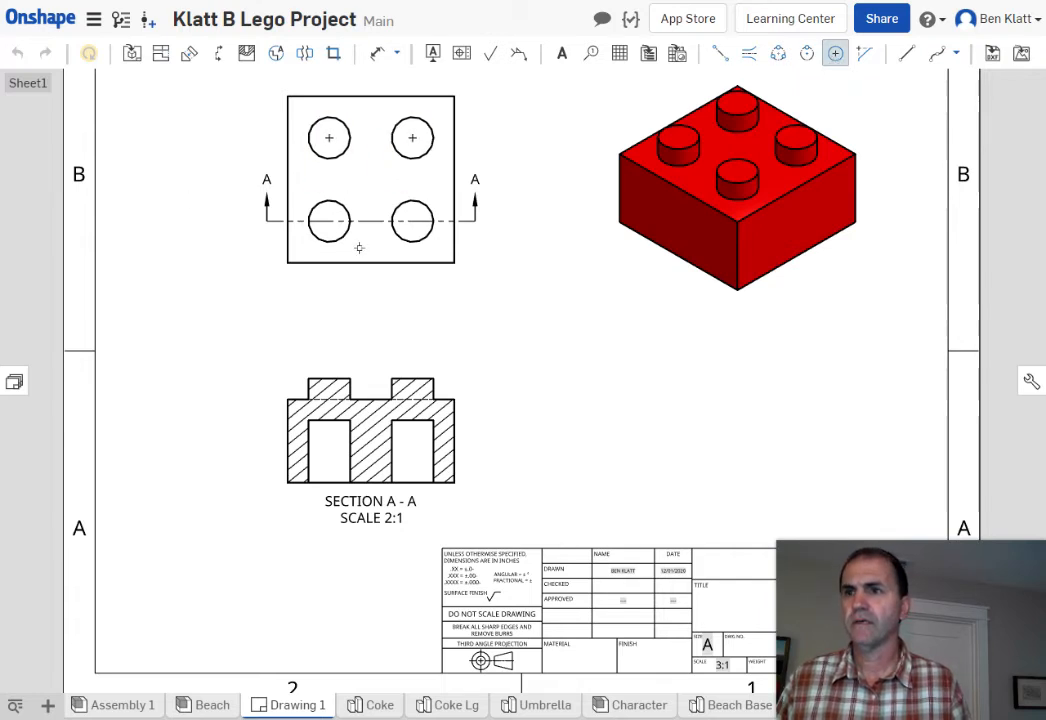
click(341, 237)
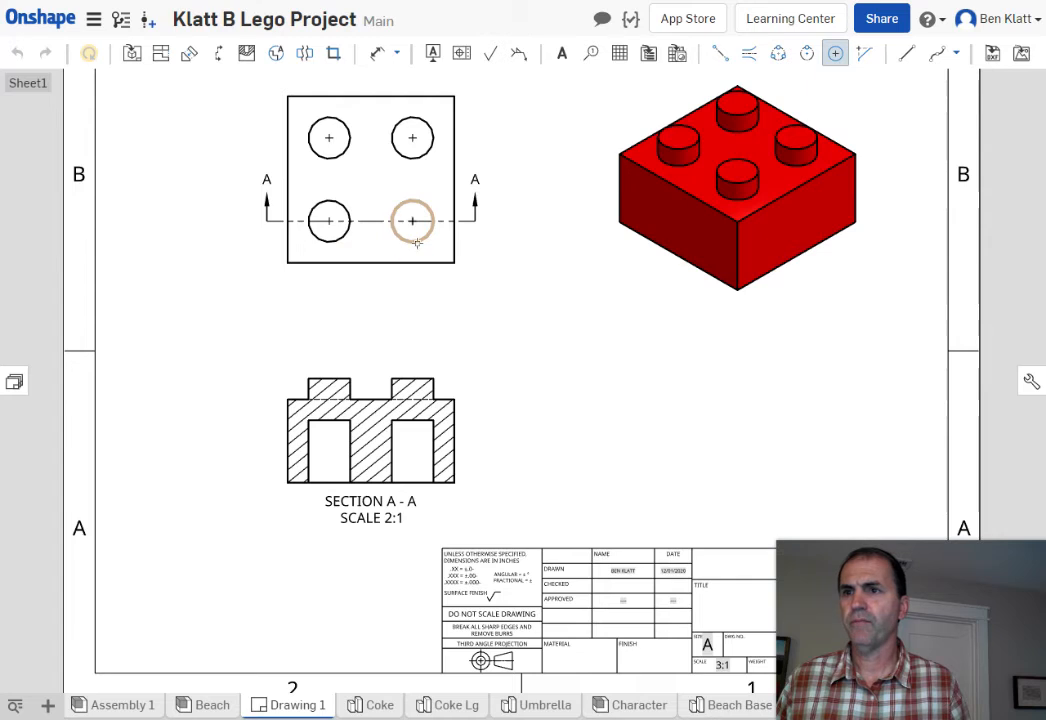
click(417, 240)
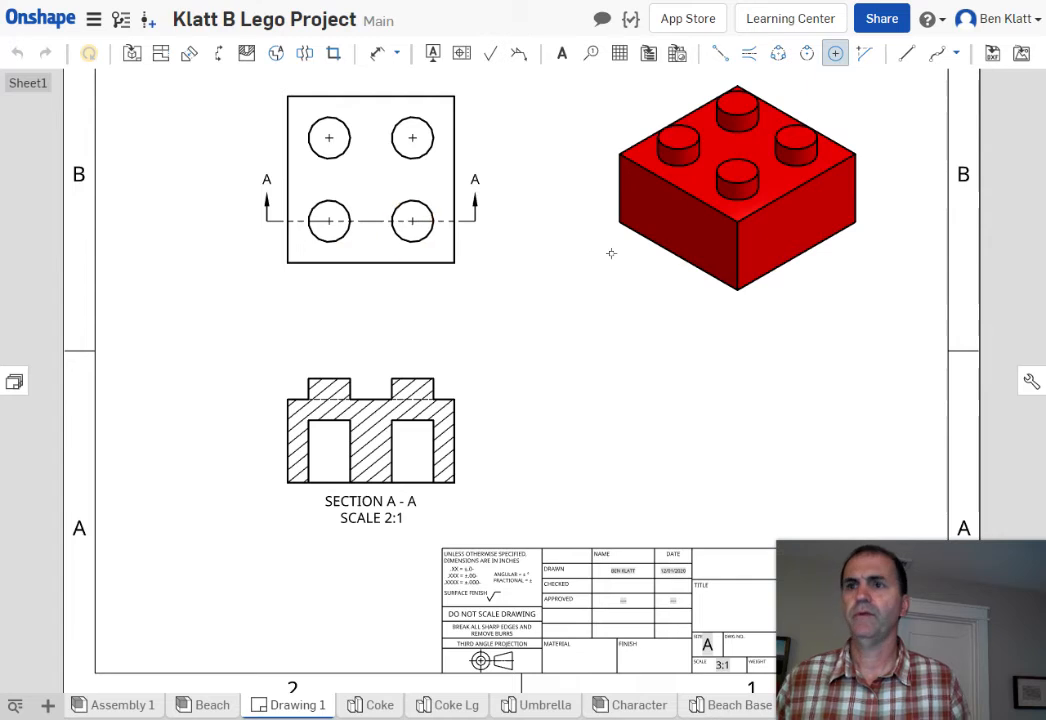
- Draw a vertical centerline through each of the two studs in the section view, from the stud's top edge to the brick's bottom edge
click(719, 54)
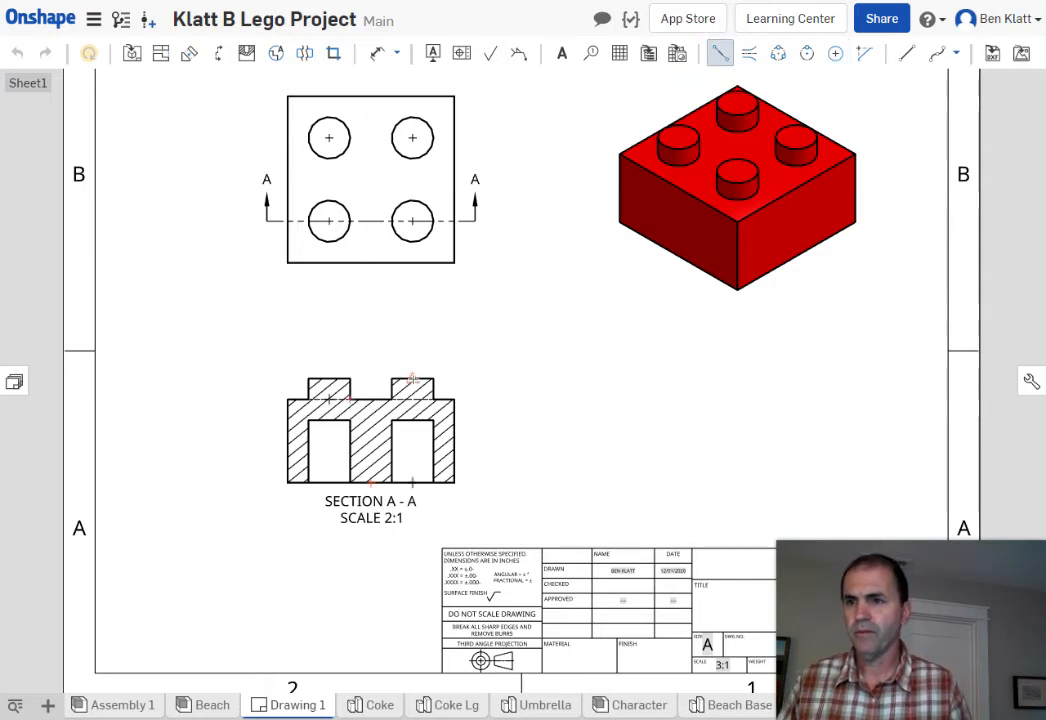
click(412, 378)
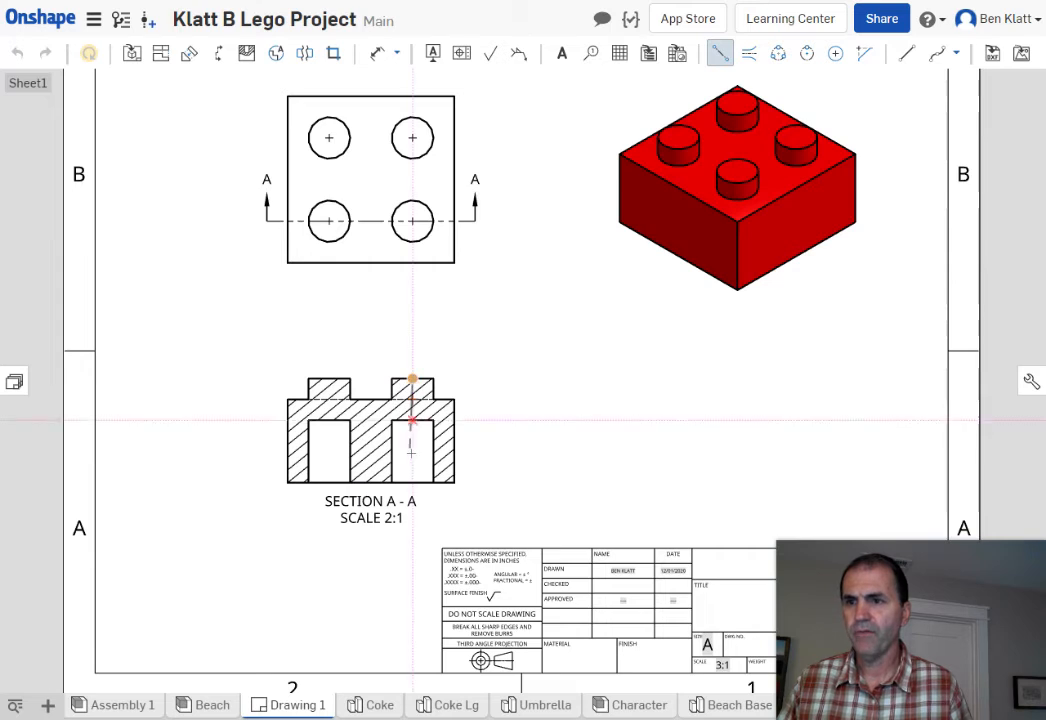
click(412, 483)
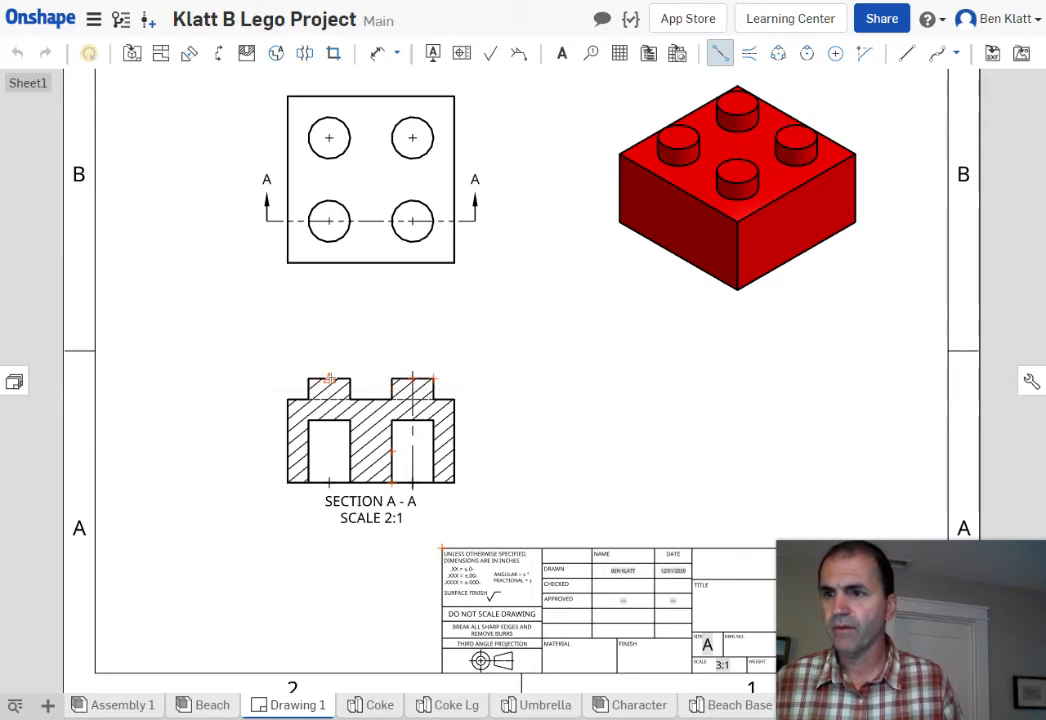
click(329, 379)
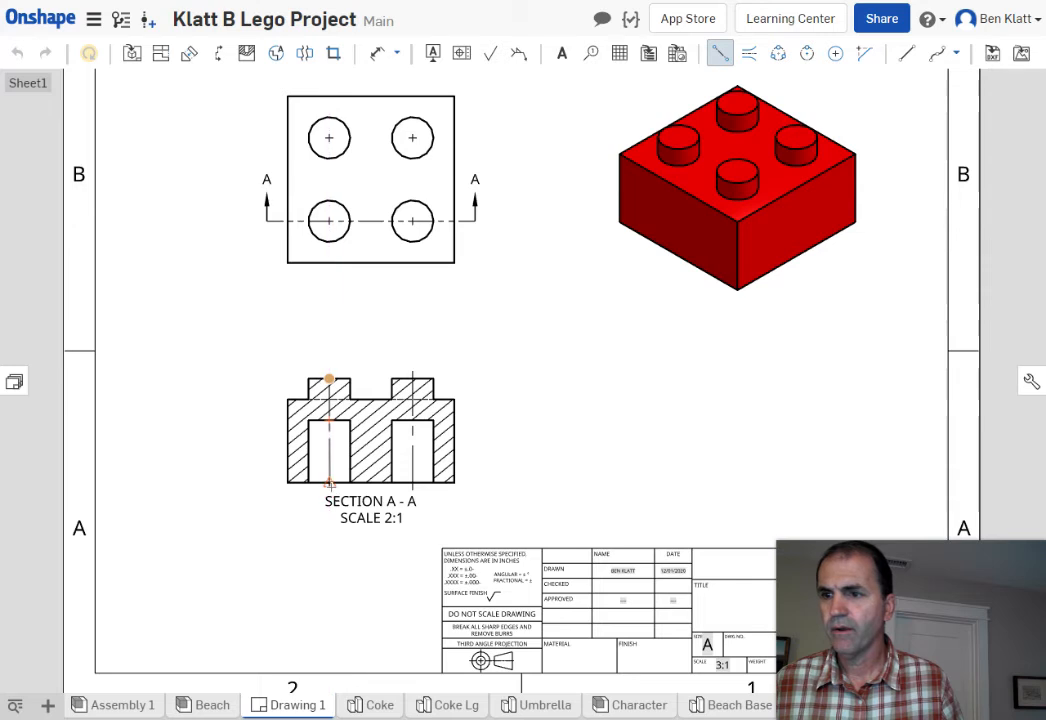
click(329, 483)
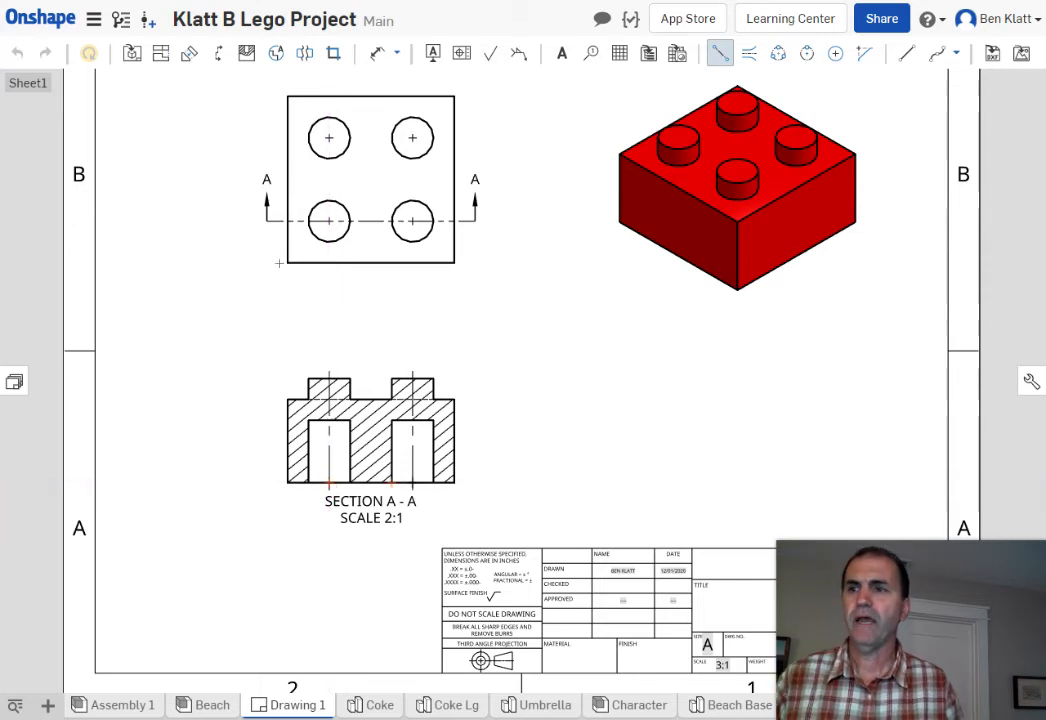
- Connect the four stud centers in the top view with horizontal and vertical centerlines, forming a closed square
click(329, 221)
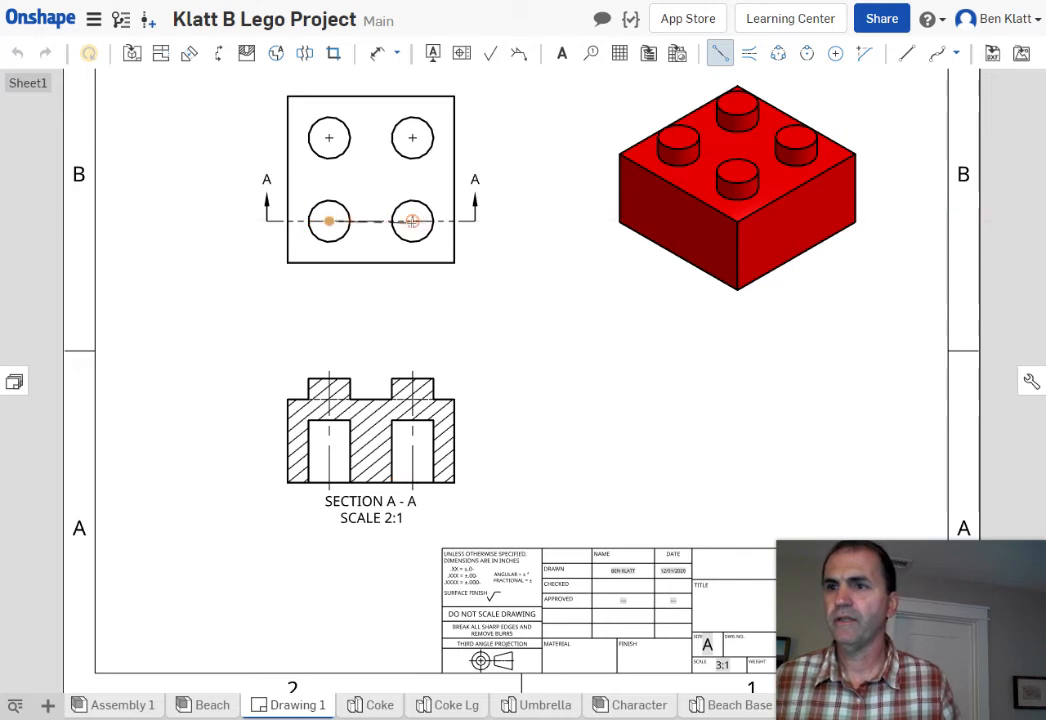
click(412, 221)
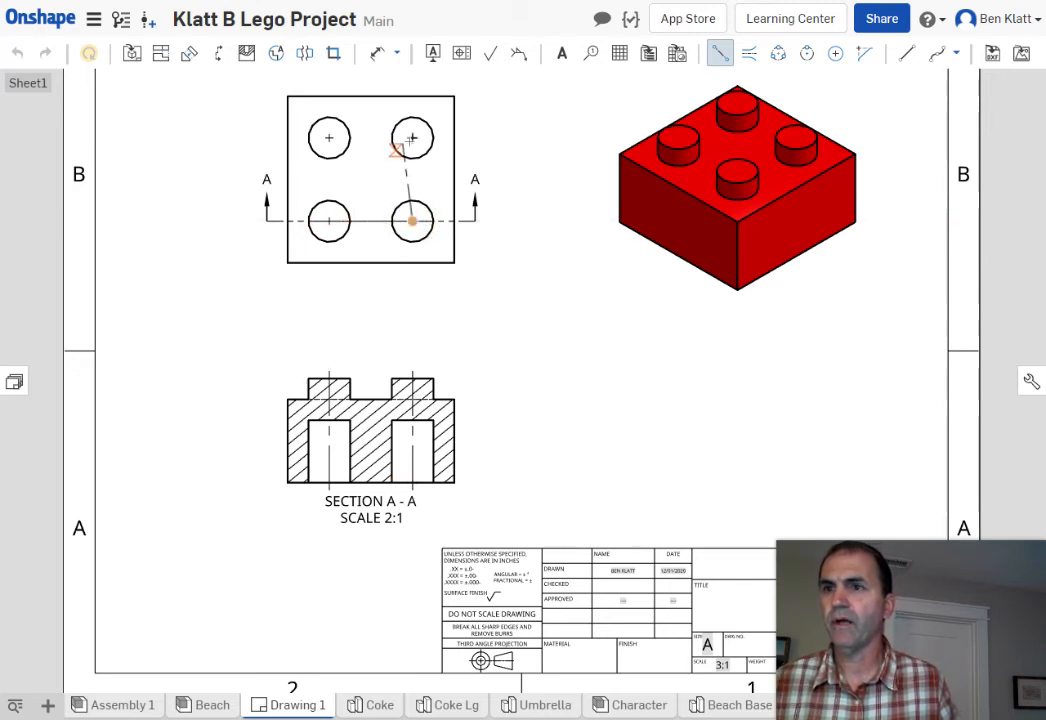
click(412, 138)
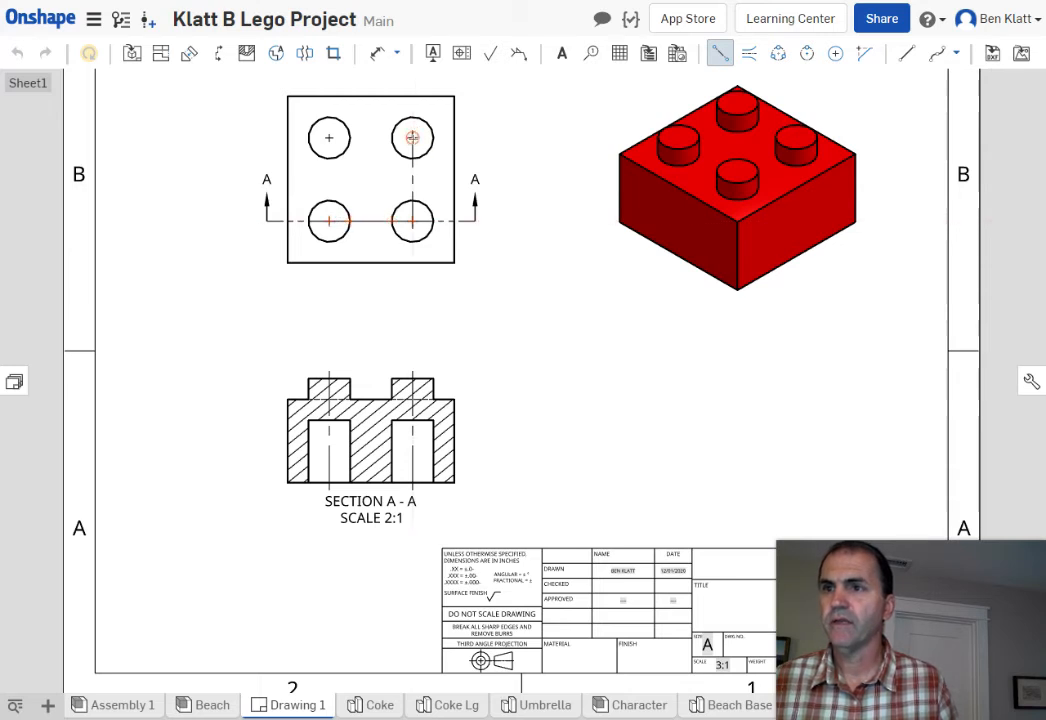
click(412, 137)
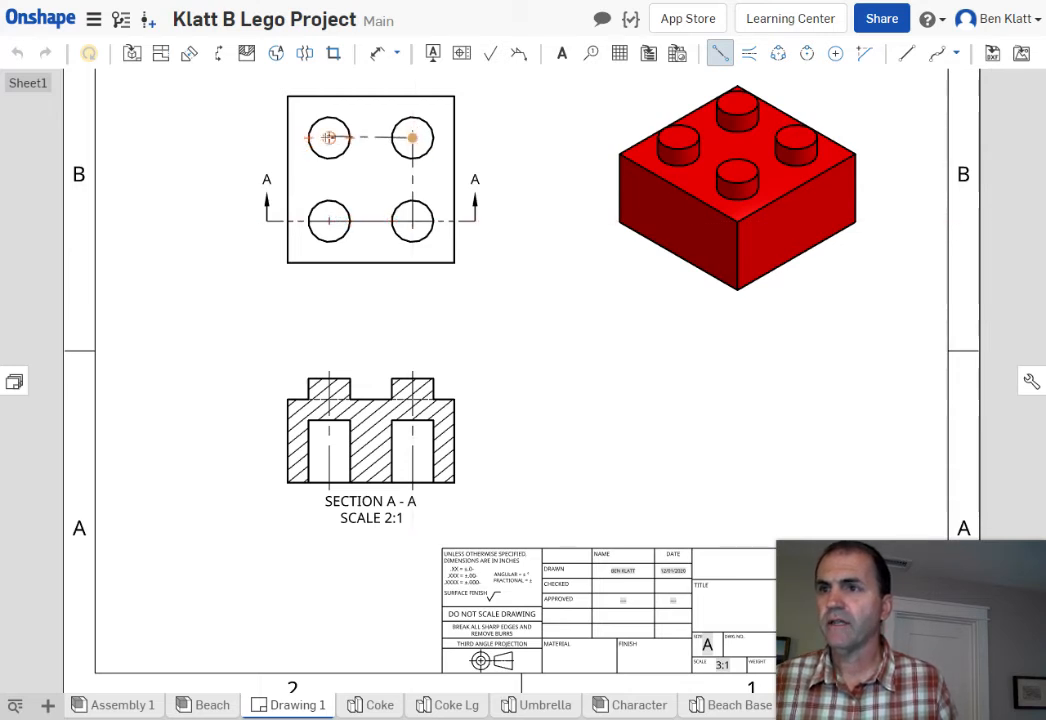
click(329, 137)
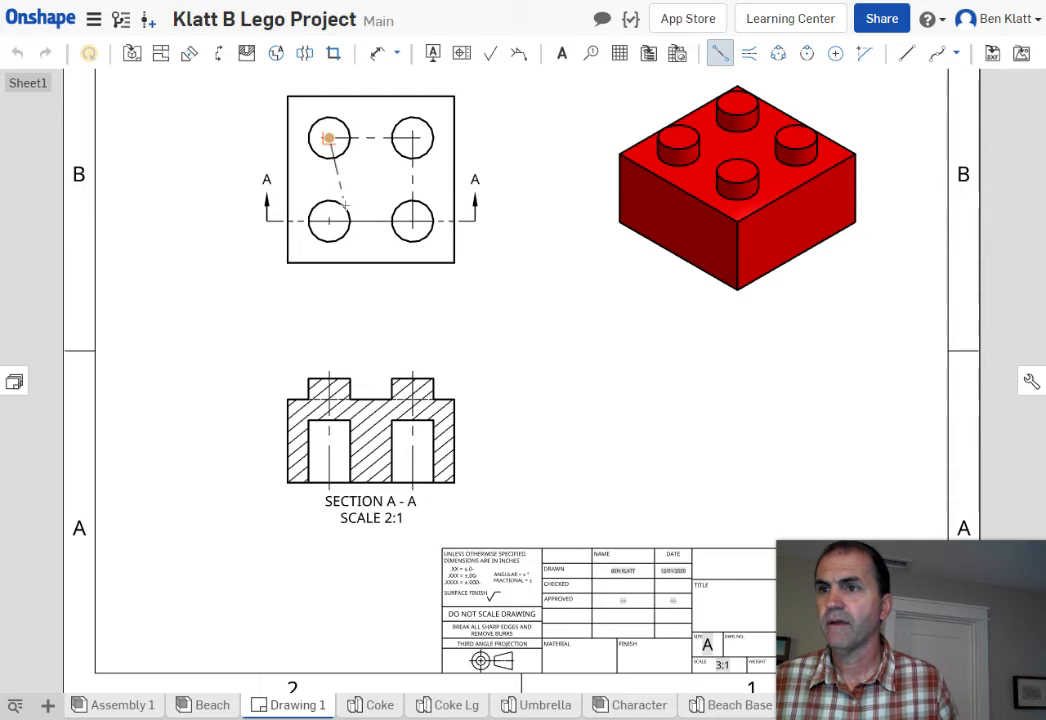
click(329, 221)
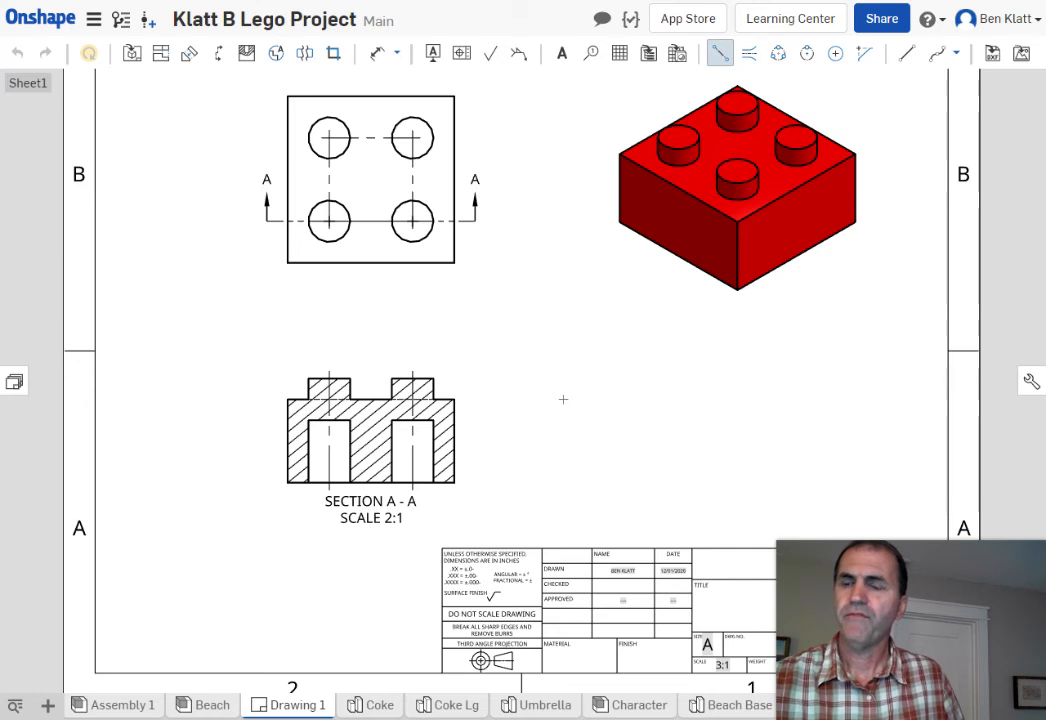
key(Escape)
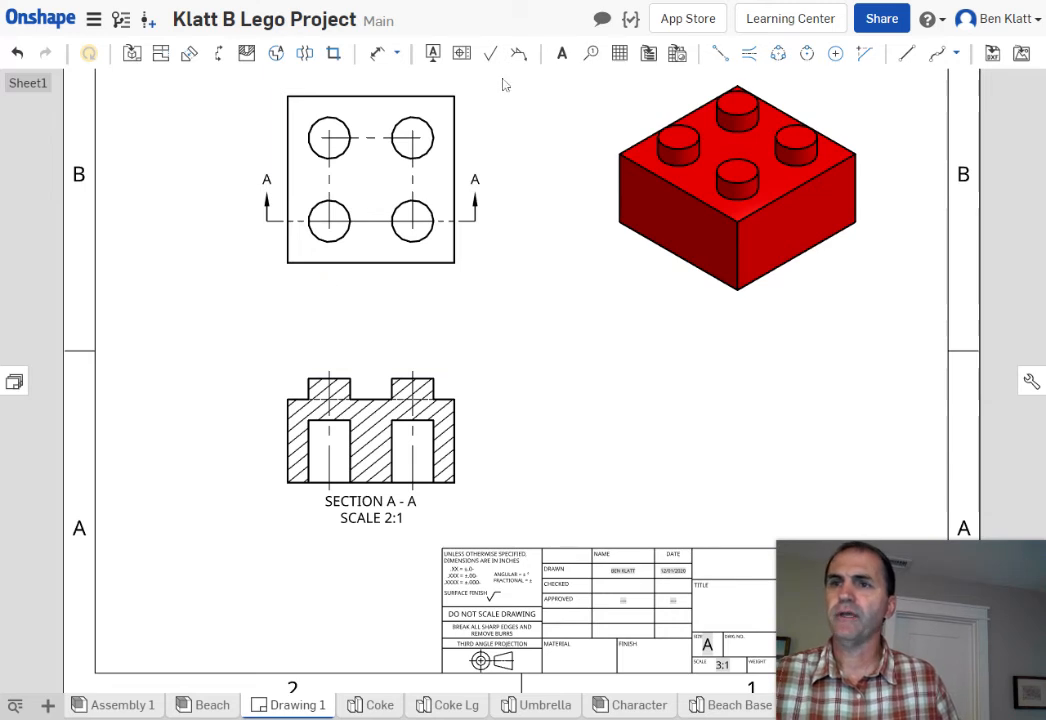
- Dimension the horizontal distance from the top view's left edge to the lower-left stud's center, placing it below the view
click(398, 53)
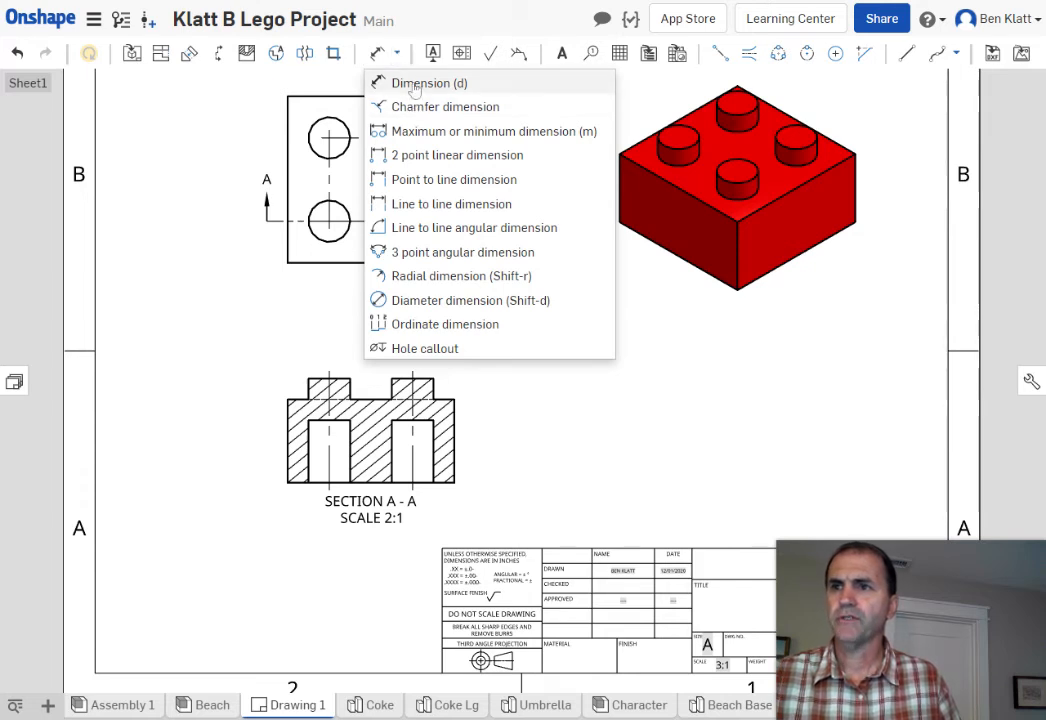
click(415, 88)
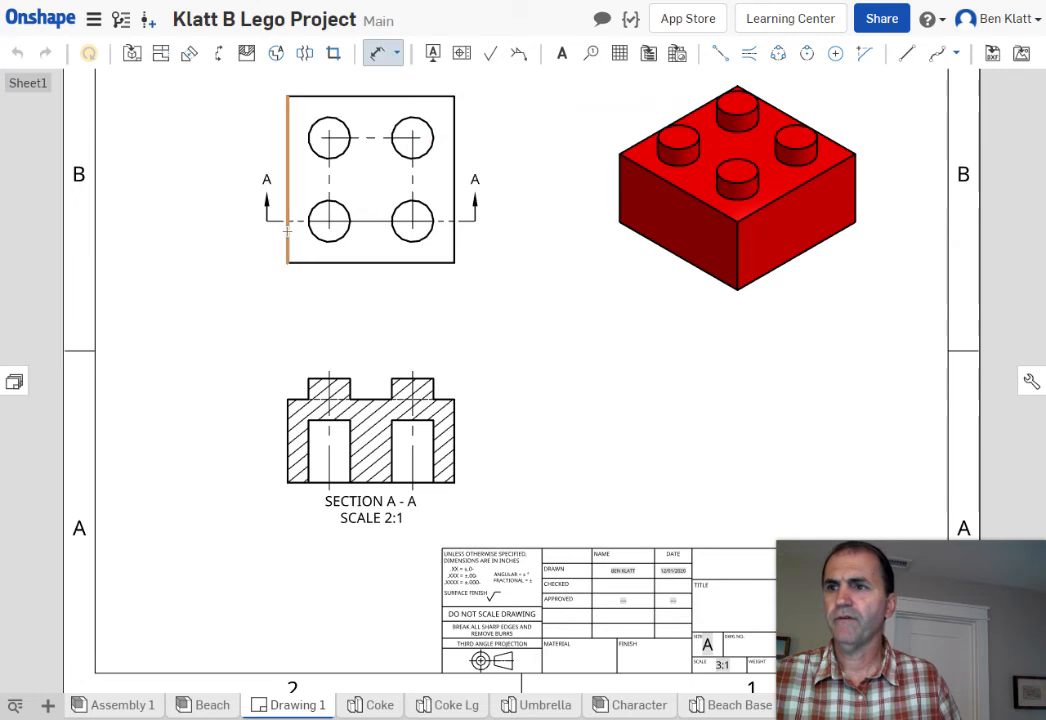
click(329, 220)
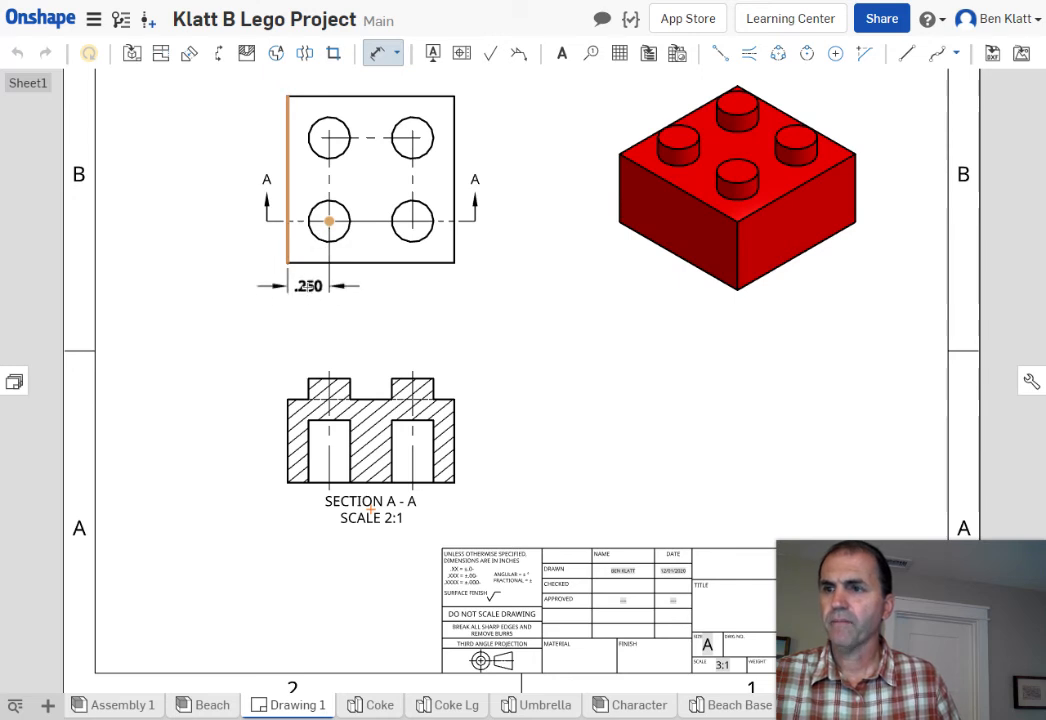
click(309, 286)
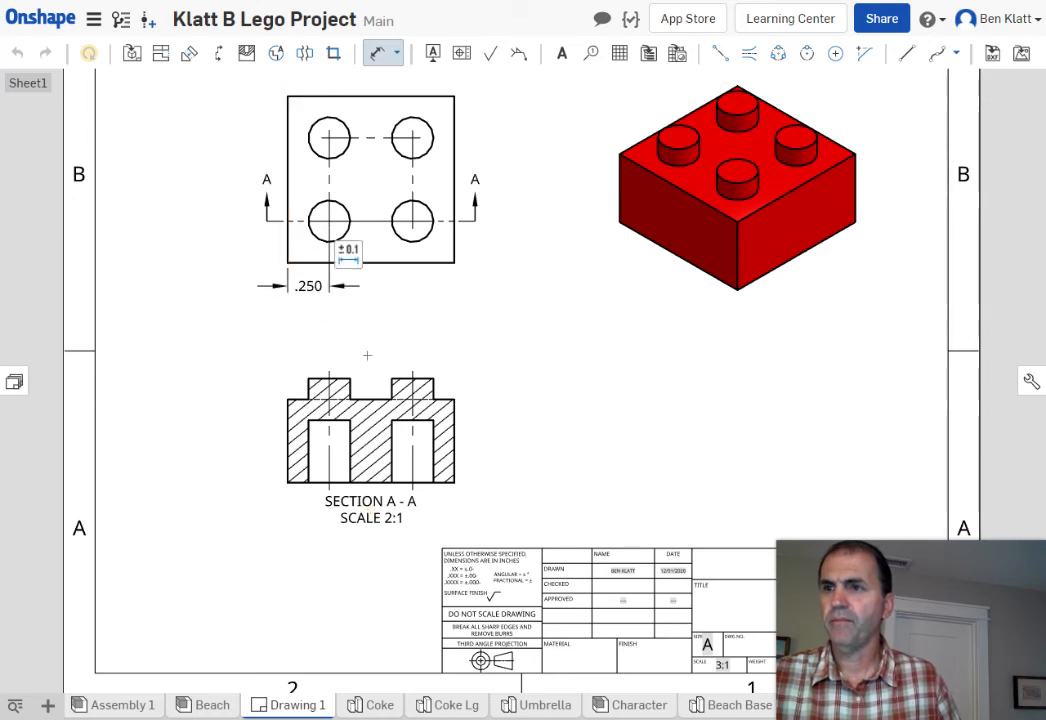
click(286, 235)
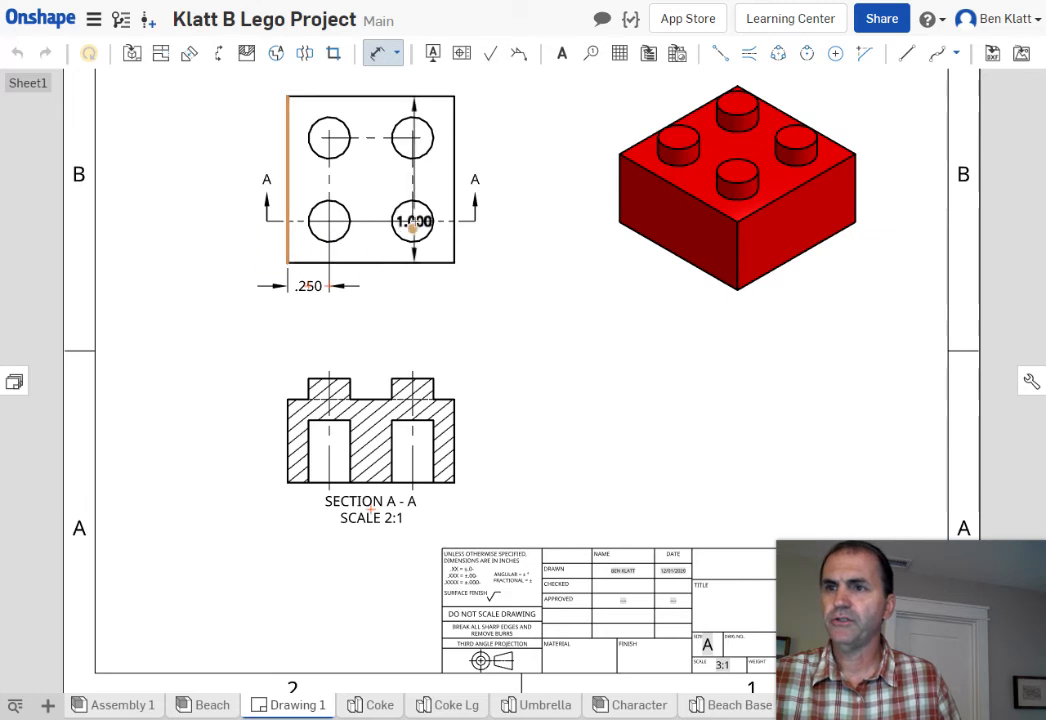
click(416, 221)
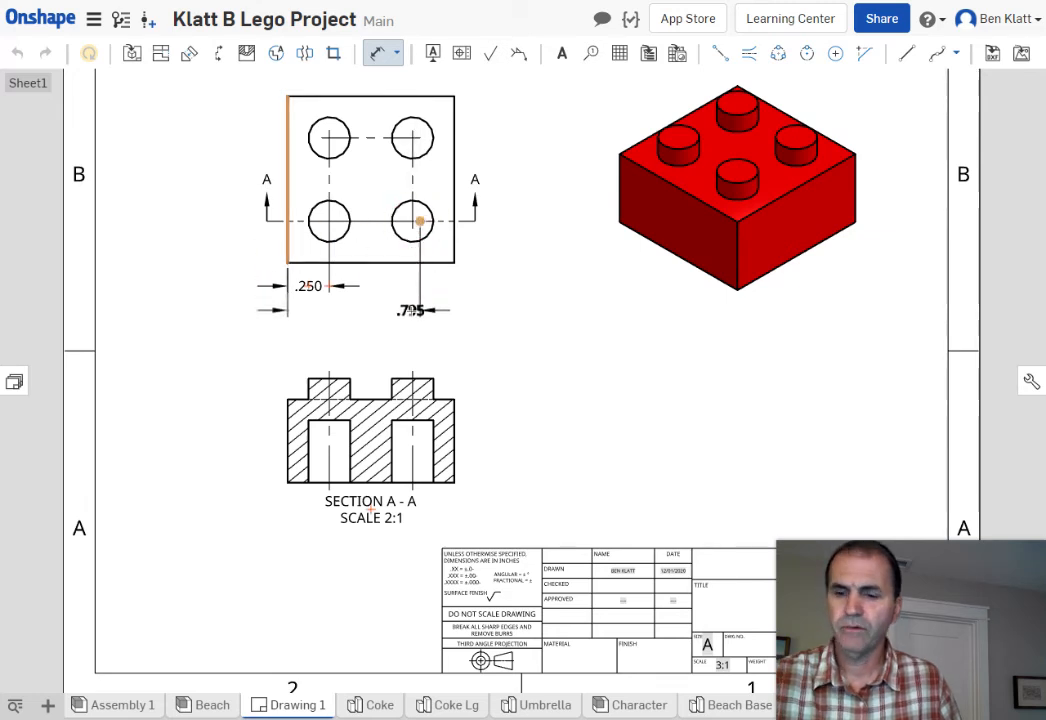
key(Escape)
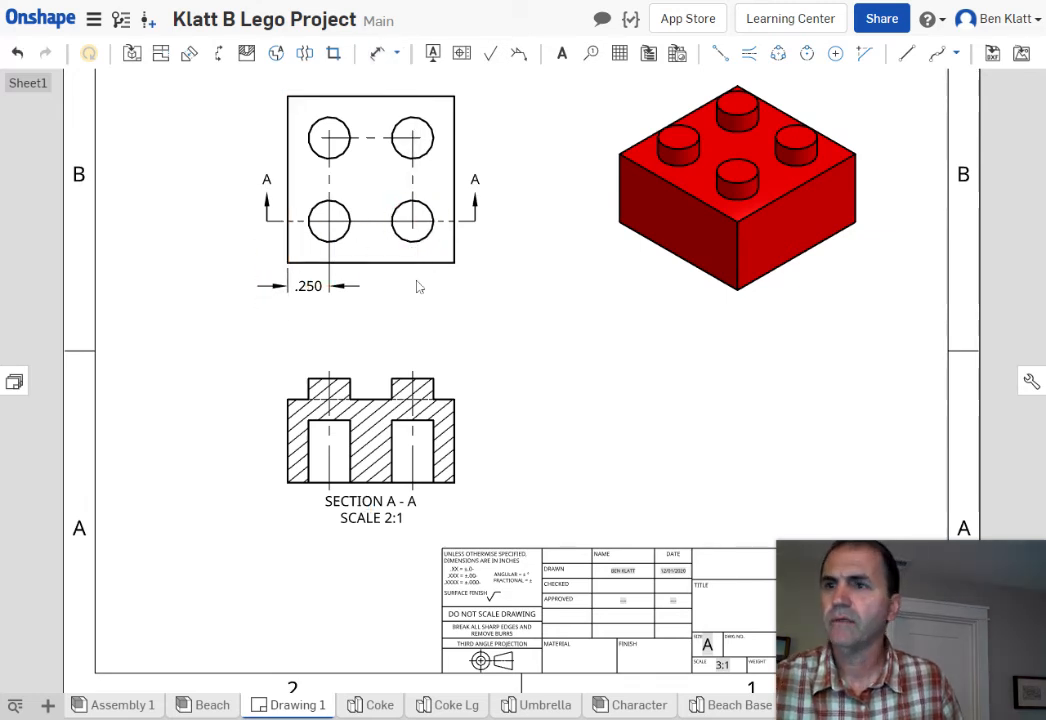
- Dimension from the top view's left edge to the lower-right stud's center below the first dimension, and center its text between the extension lines
click(378, 54)
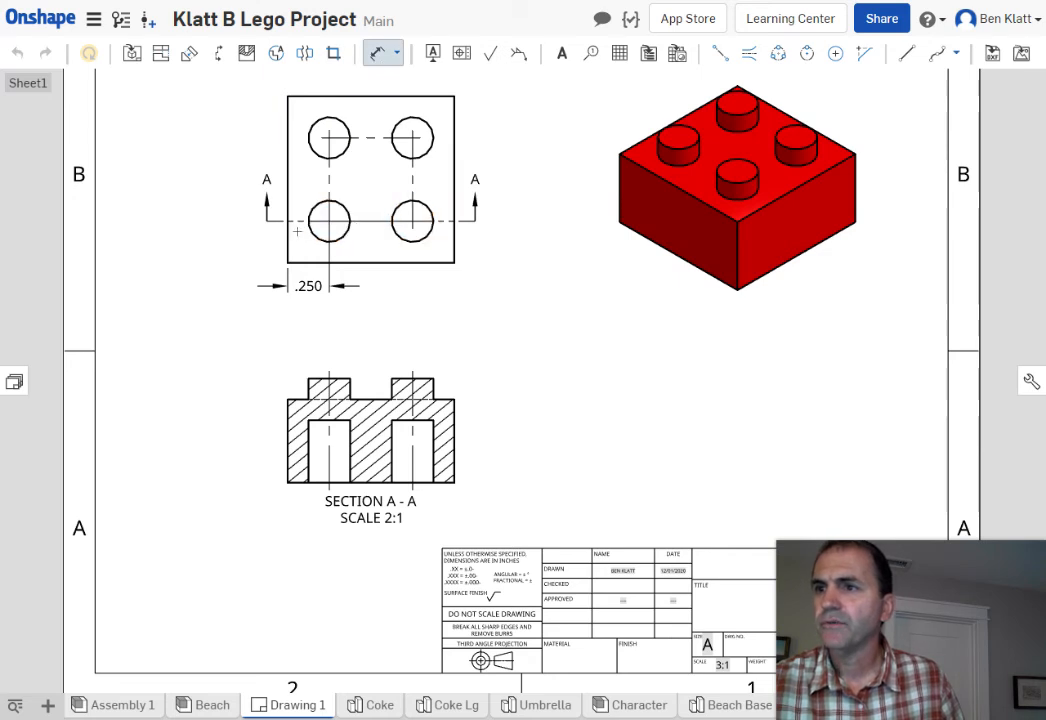
click(287, 236)
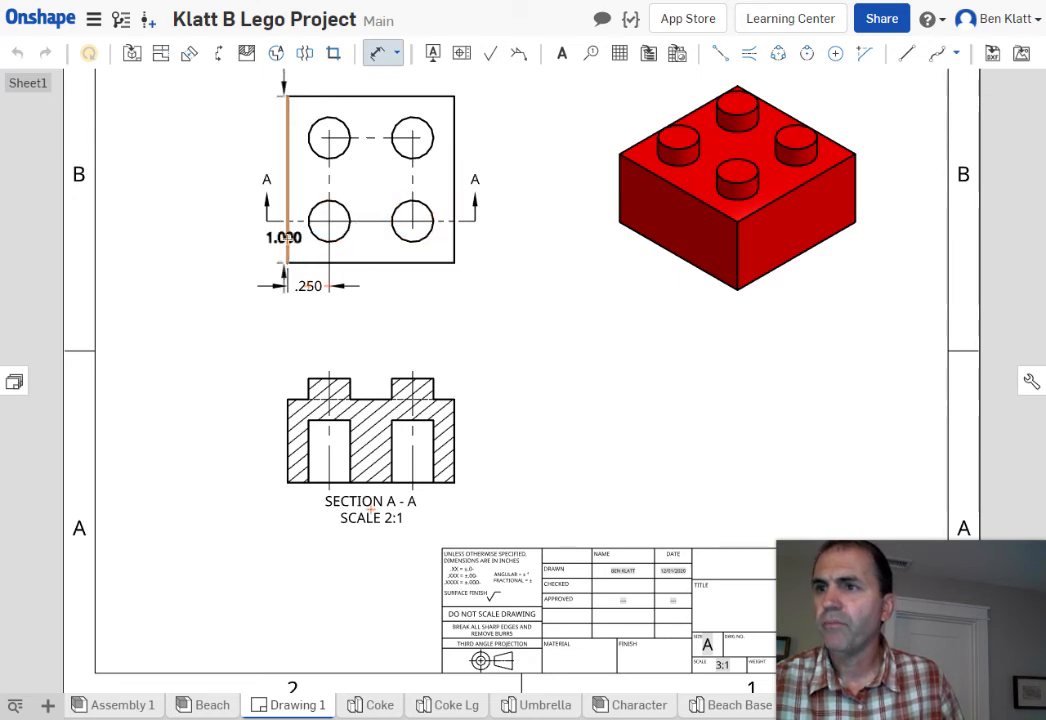
click(413, 221)
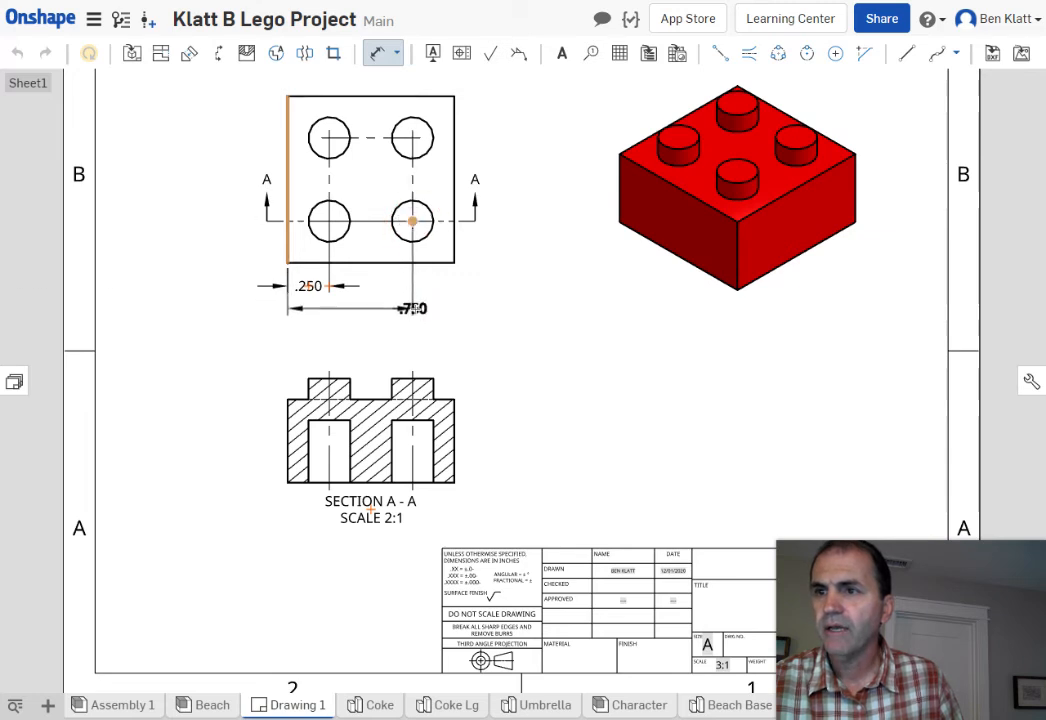
click(413, 308)
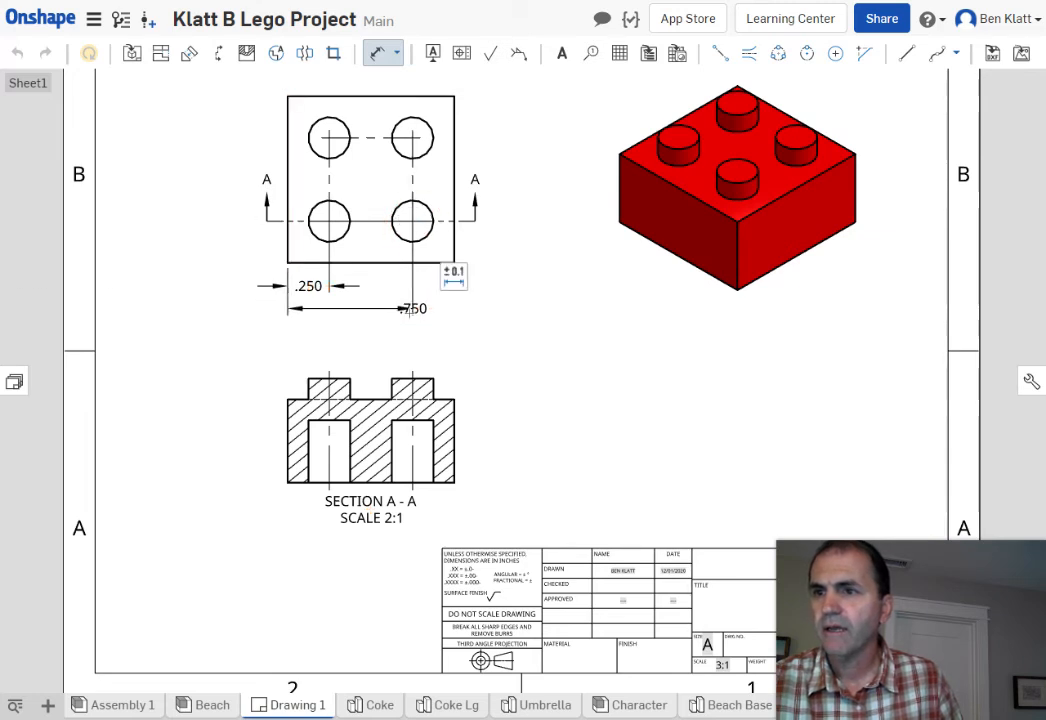
drag(418, 307, 379, 307)
click(591, 318)
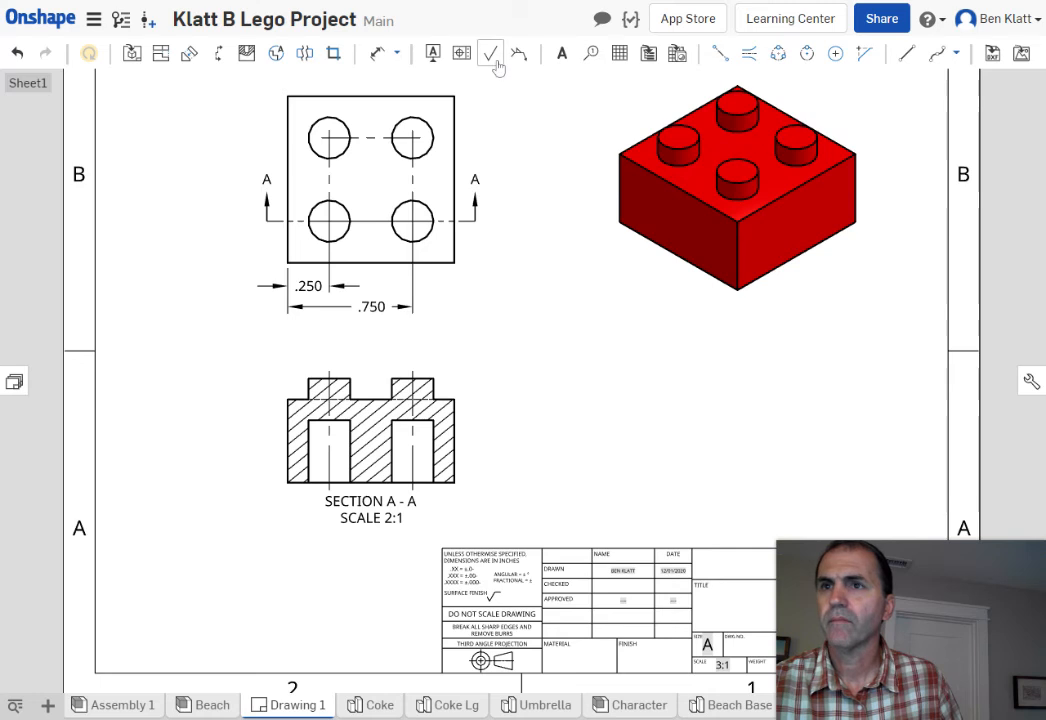
- Dimension the overall width of the top view between its bottom corners, placing it centered below the other two horizontal dimensions
click(378, 53)
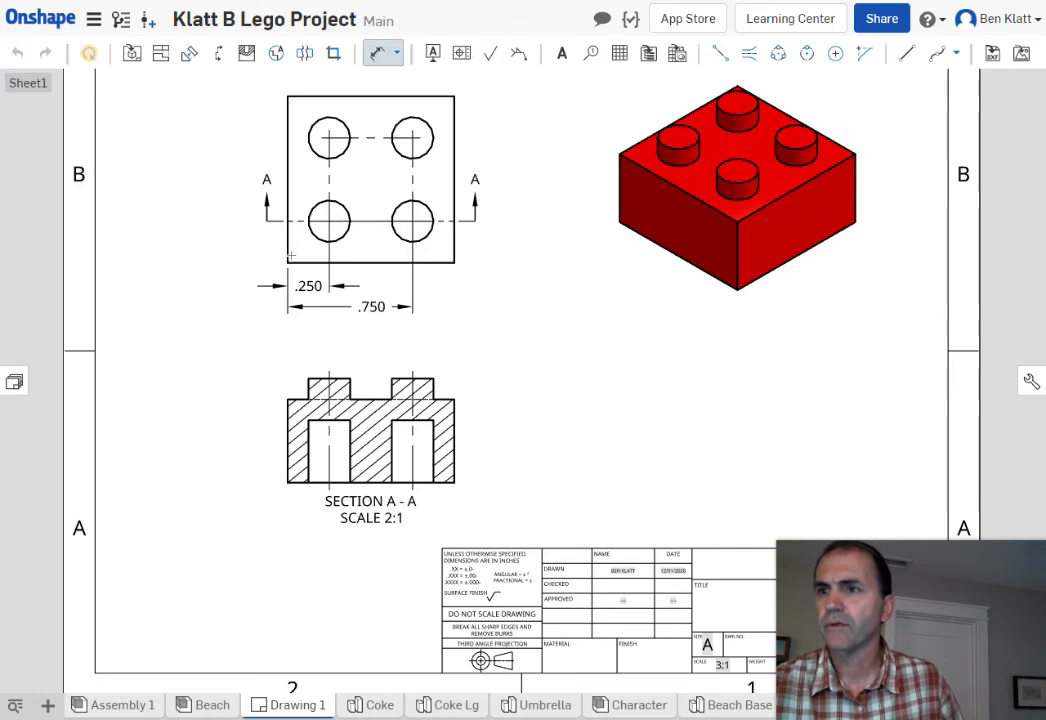
click(455, 263)
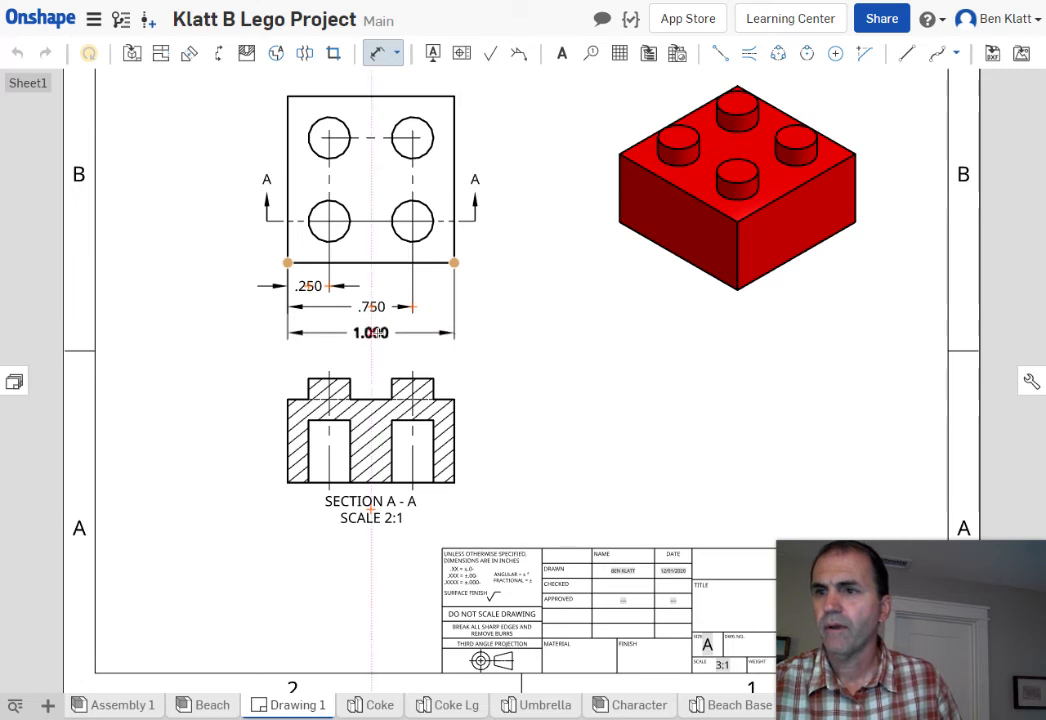
click(370, 330)
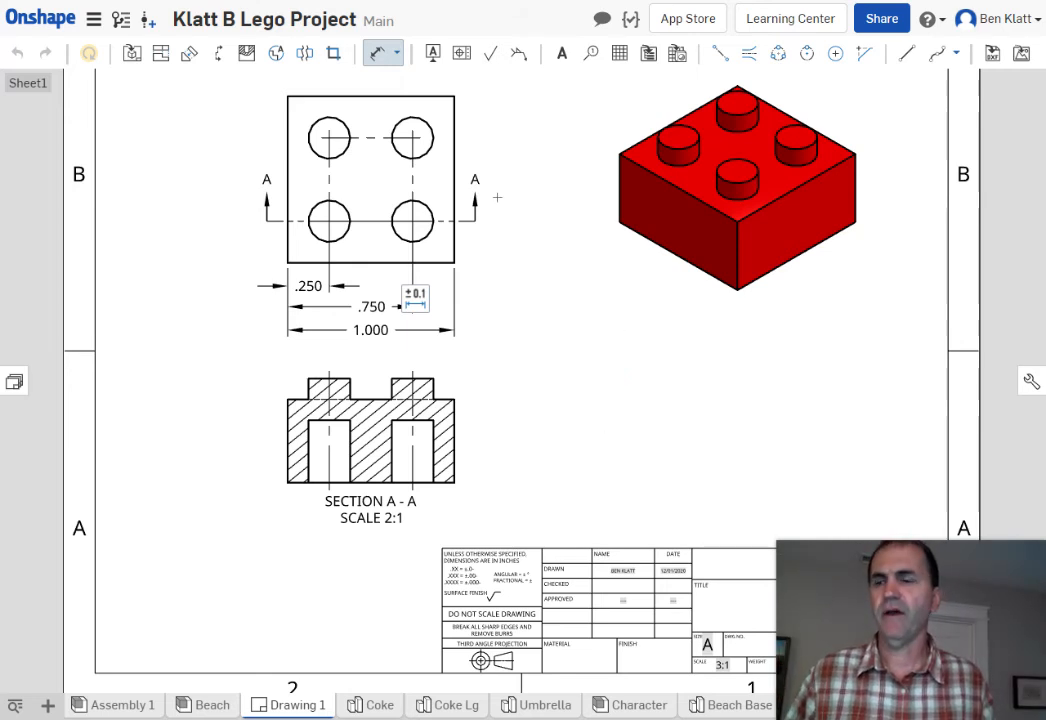
click(381, 52)
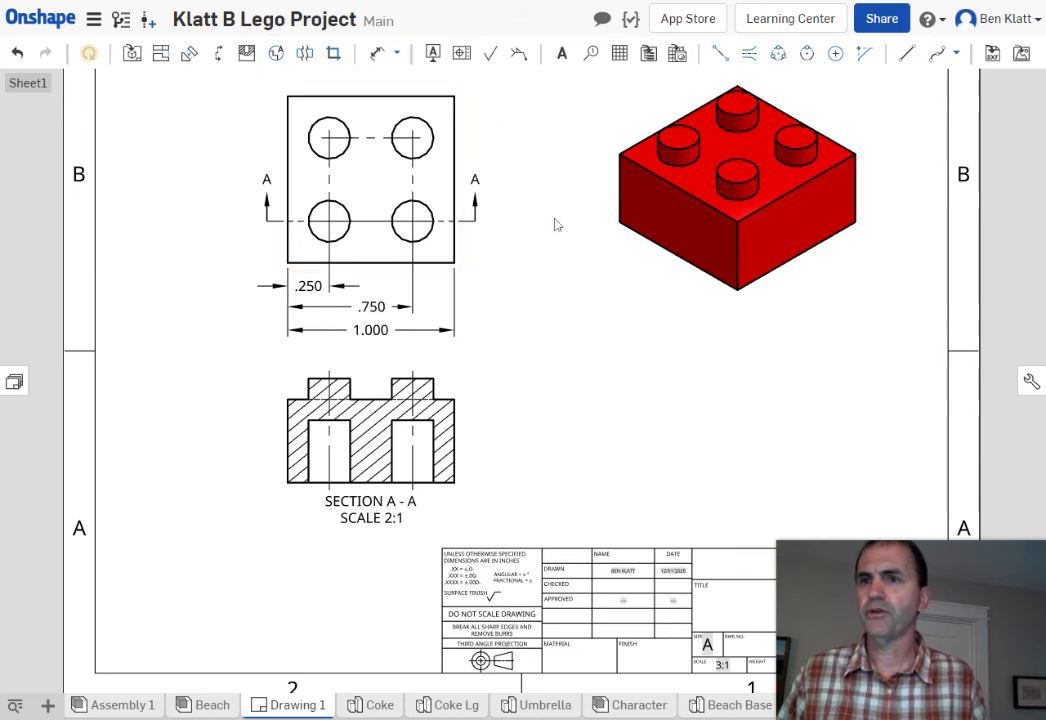
click(377, 53)
click(330, 96)
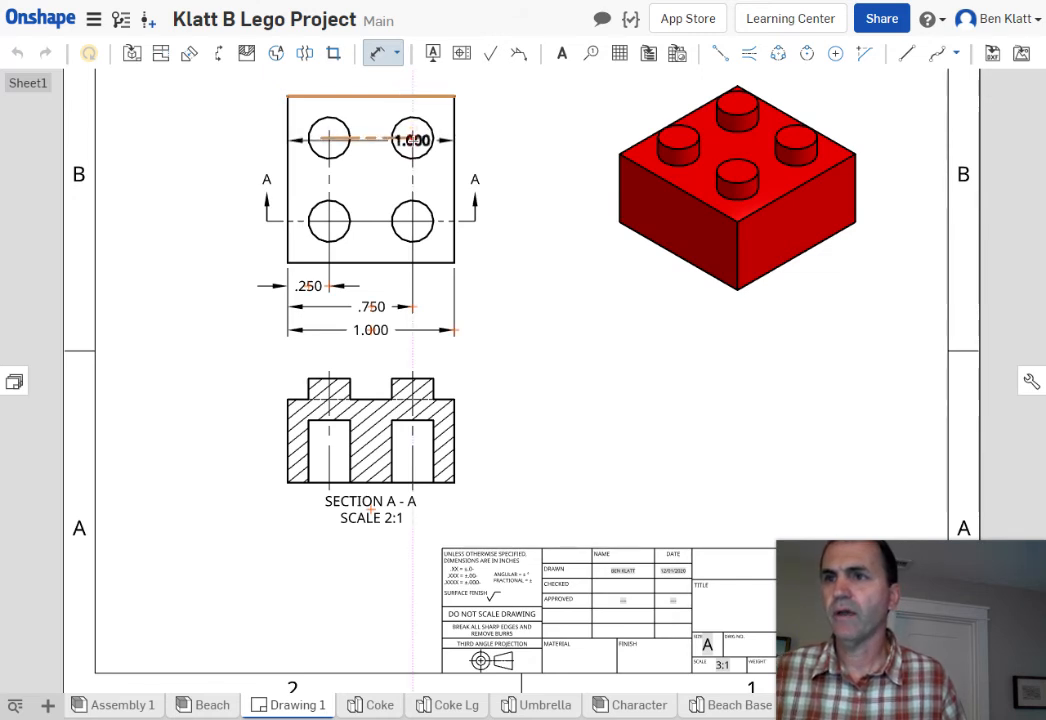
scroll(412, 137, up, 4)
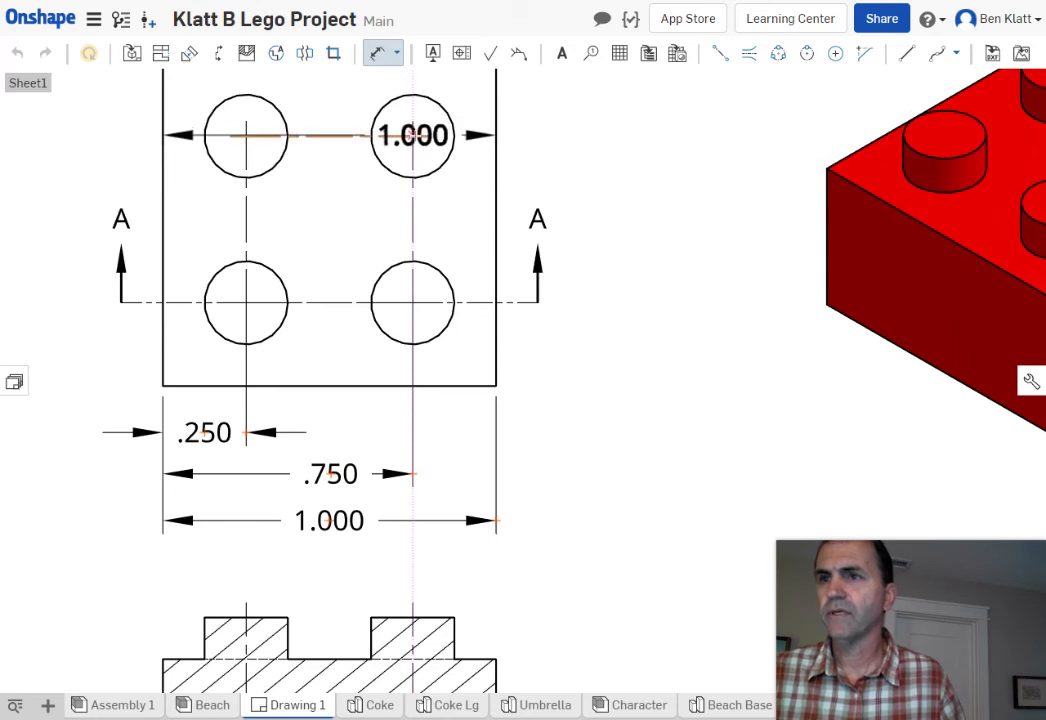
click(412, 135)
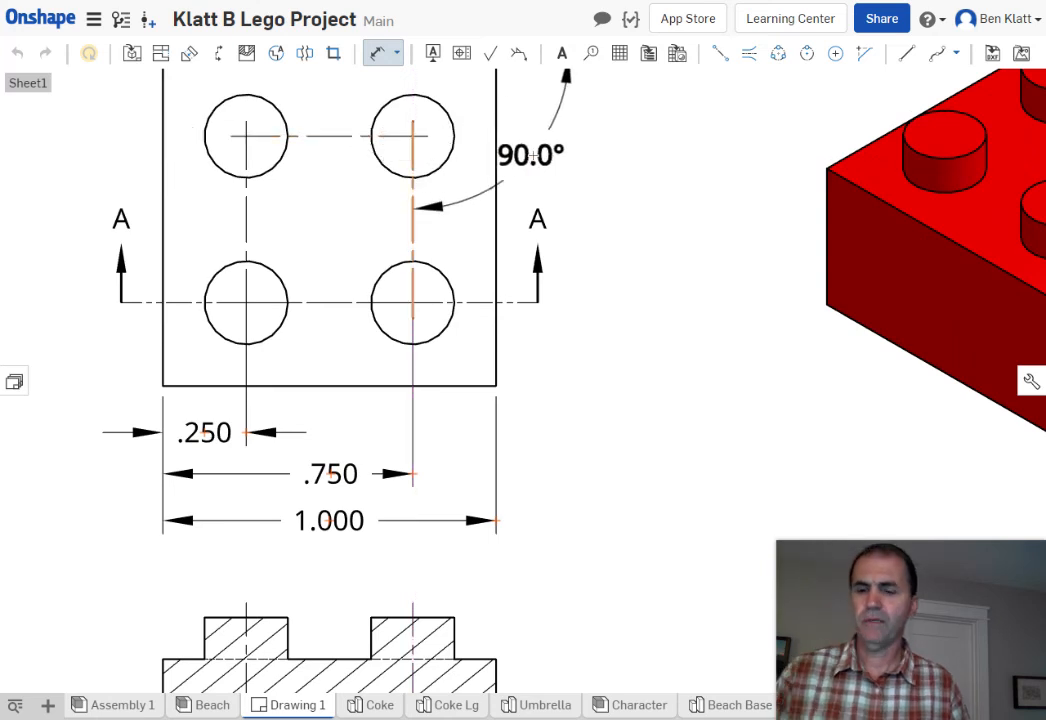
key(Escape)
- Dimension the vertical distance from the top view's upper edge to the upper-right stud's center, placing it to the right of the view
middle_drag(620, 227, 615, 306)
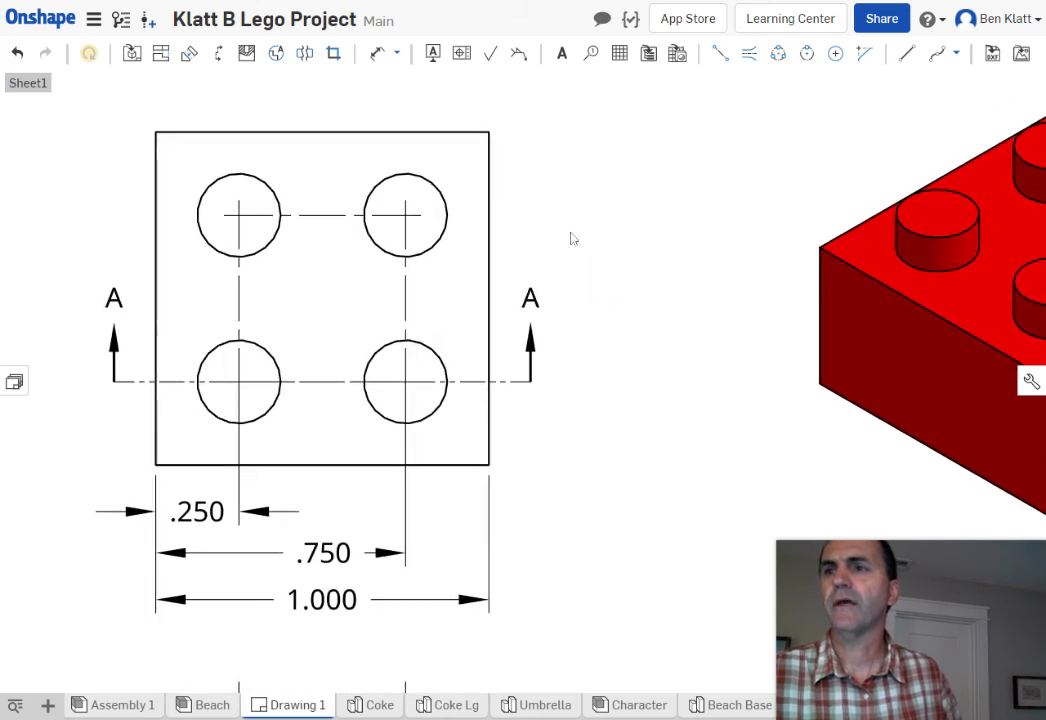
click(377, 53)
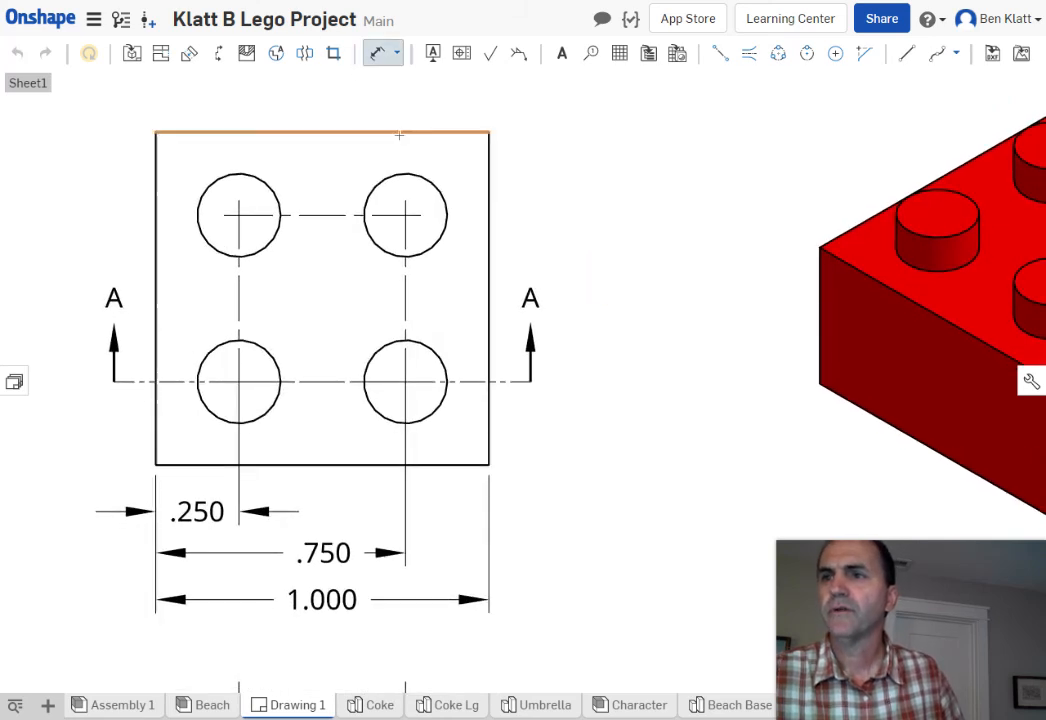
click(398, 131)
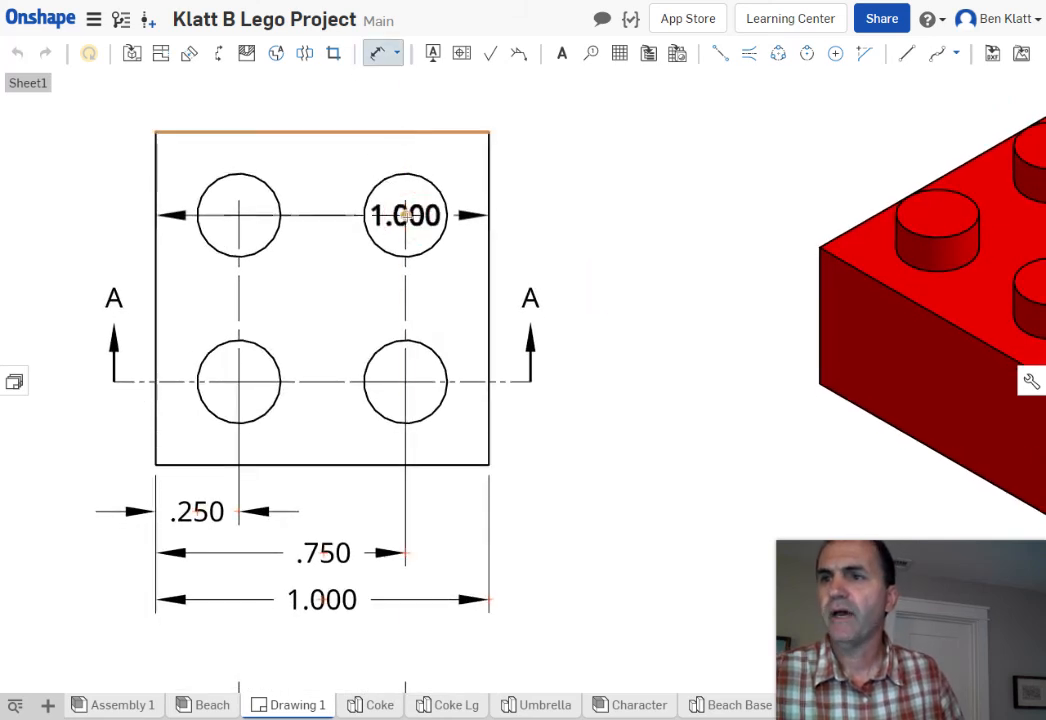
click(405, 215)
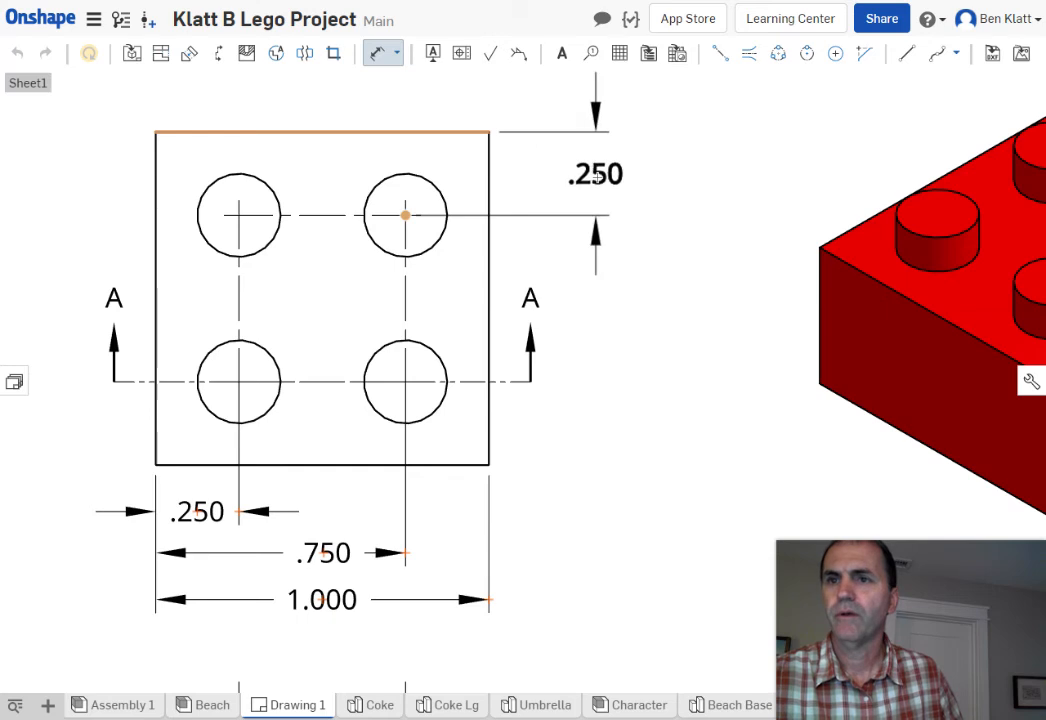
click(588, 175)
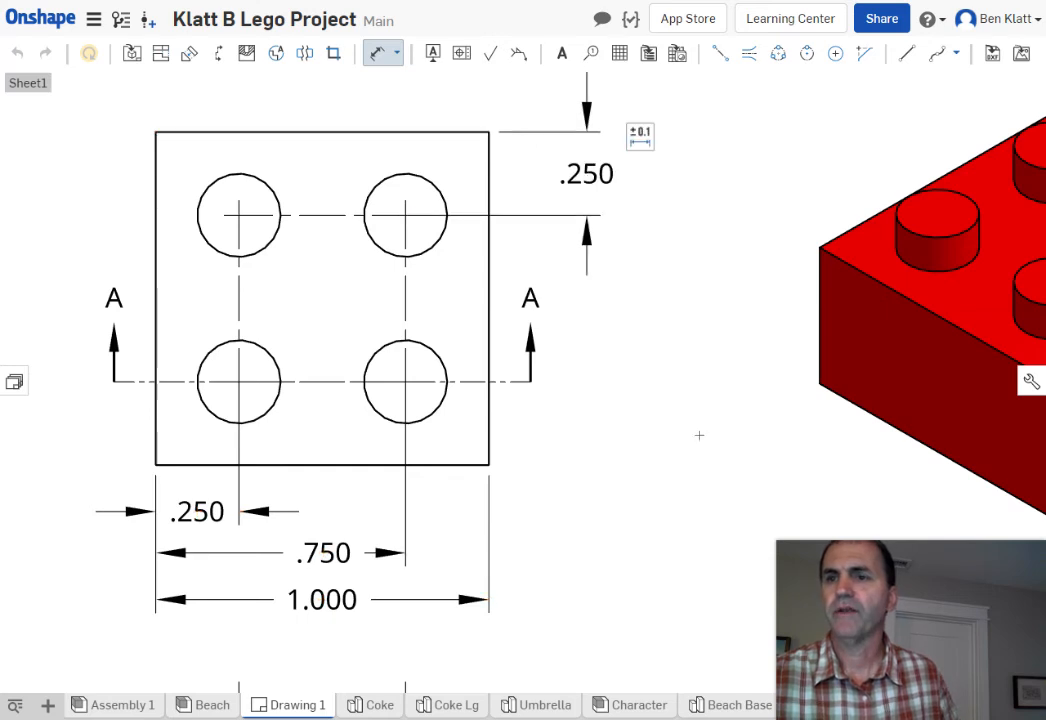
scroll(699, 435, down, 3)
scroll(612, 257, up, 2)
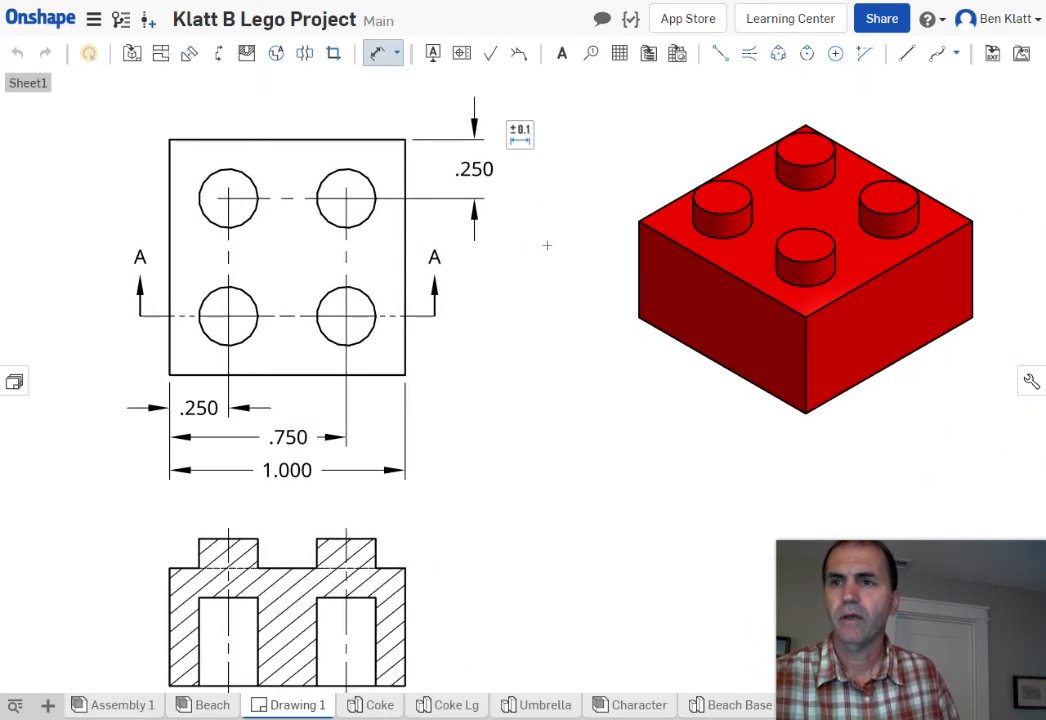
scroll(547, 245, down, 3)
key(Escape)
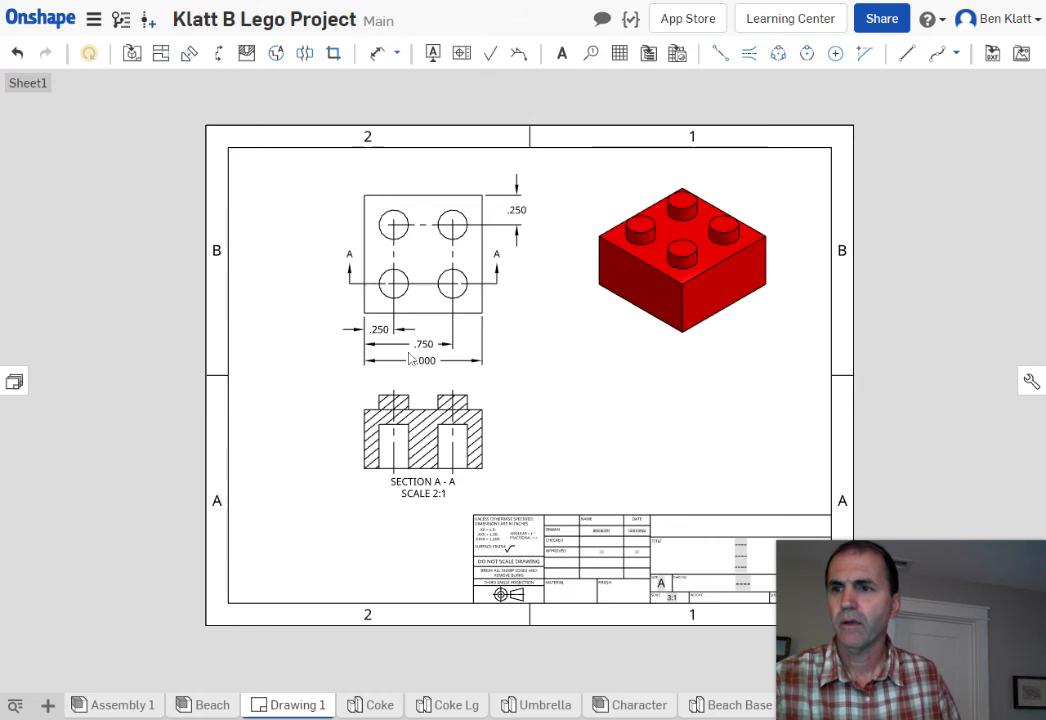
- Shift the aligned top and section views toward the sheet's left side and the isometric view toward its right side
drag(414, 447, 382, 447)
mouse_move(675, 339)
mouse_down()
mouse_move(721, 339)
mouse_move(710, 336)
mouse_up()
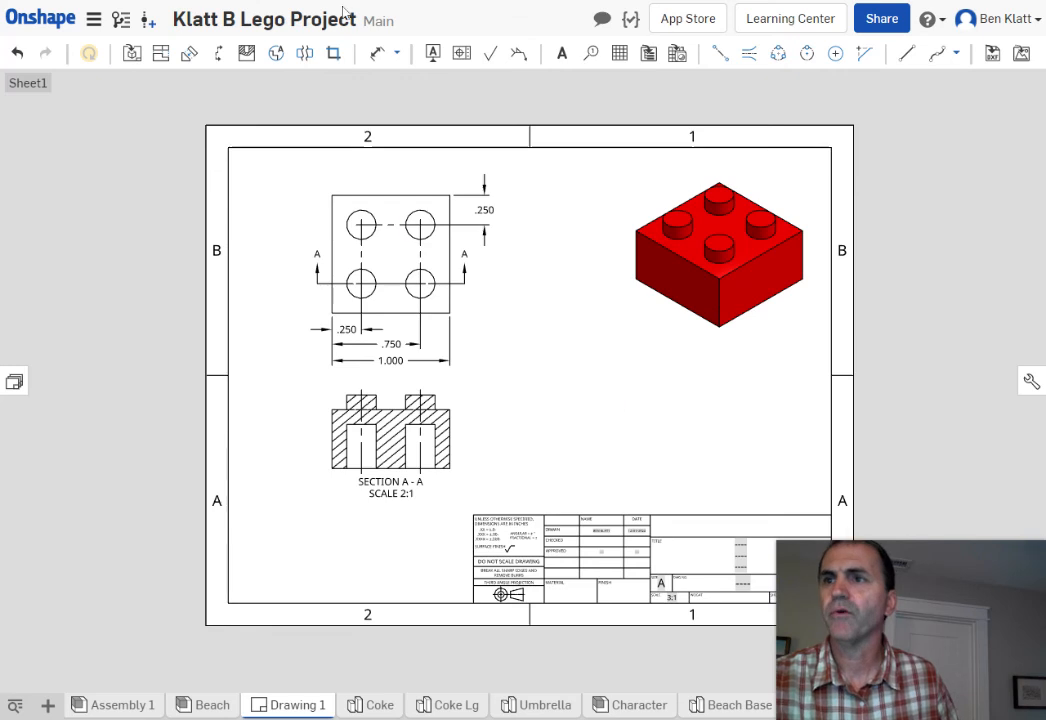
- Dimension the vertical distance from the top view's upper edge to the lower-right stud's center, placing it outside the first vertical dimension
click(378, 55)
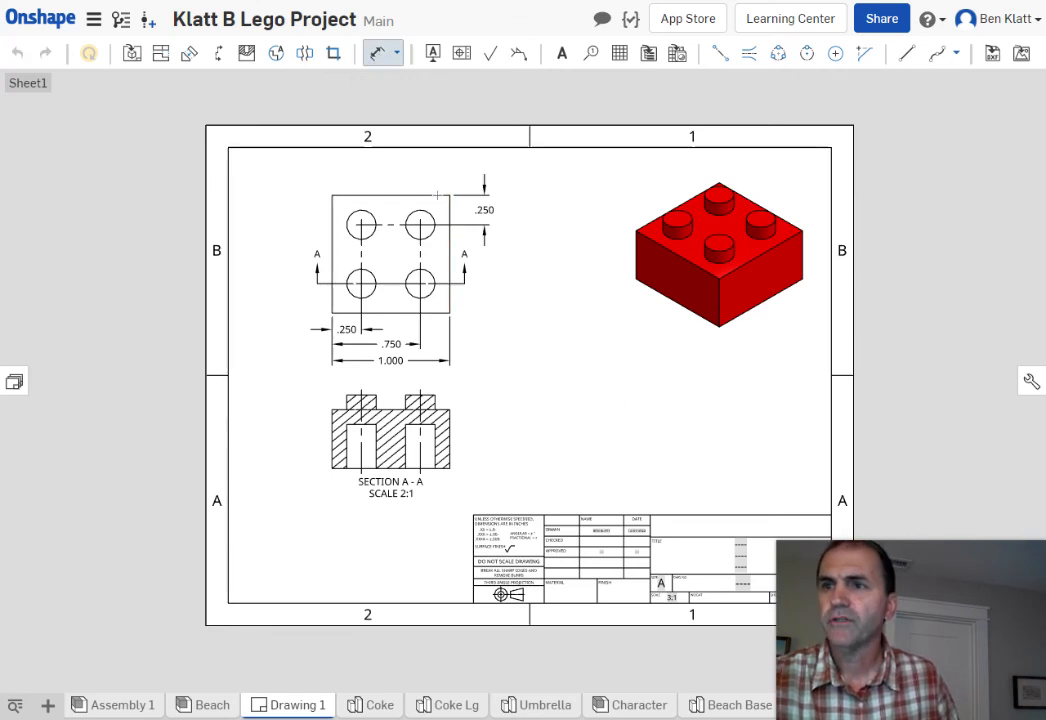
click(437, 195)
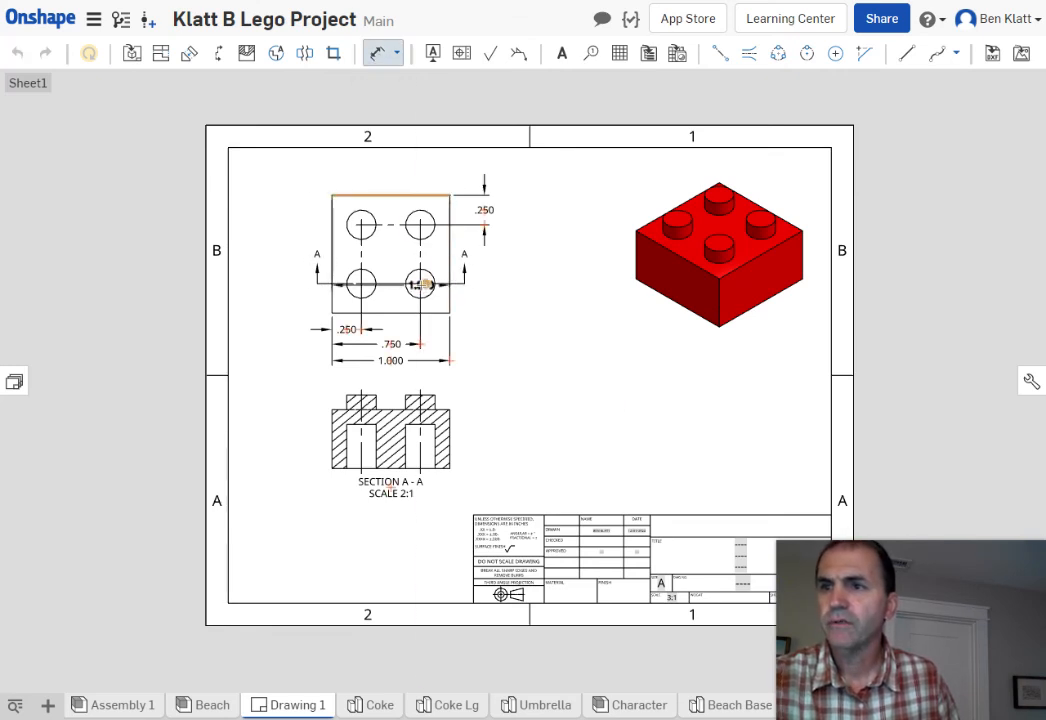
click(420, 284)
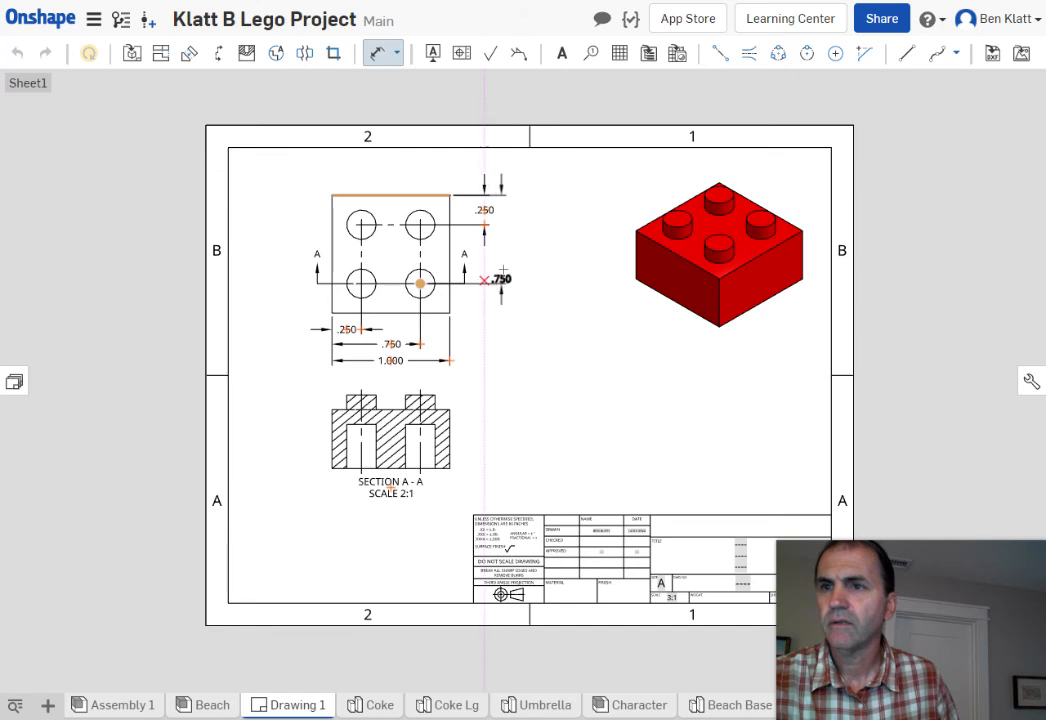
click(508, 239)
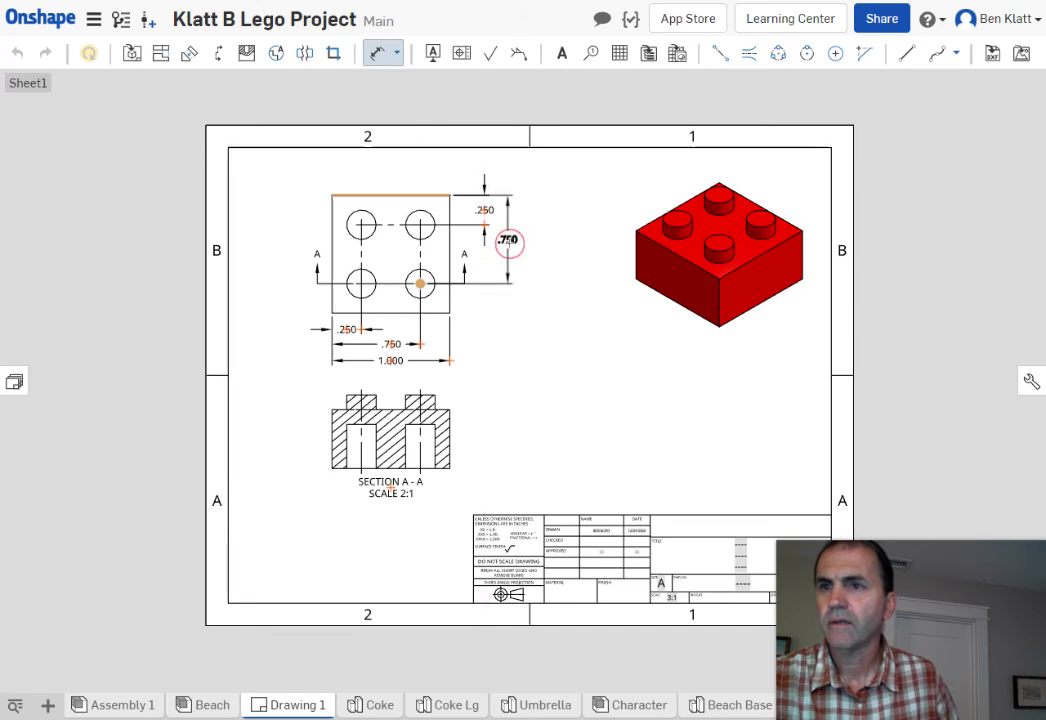
key(Escape)
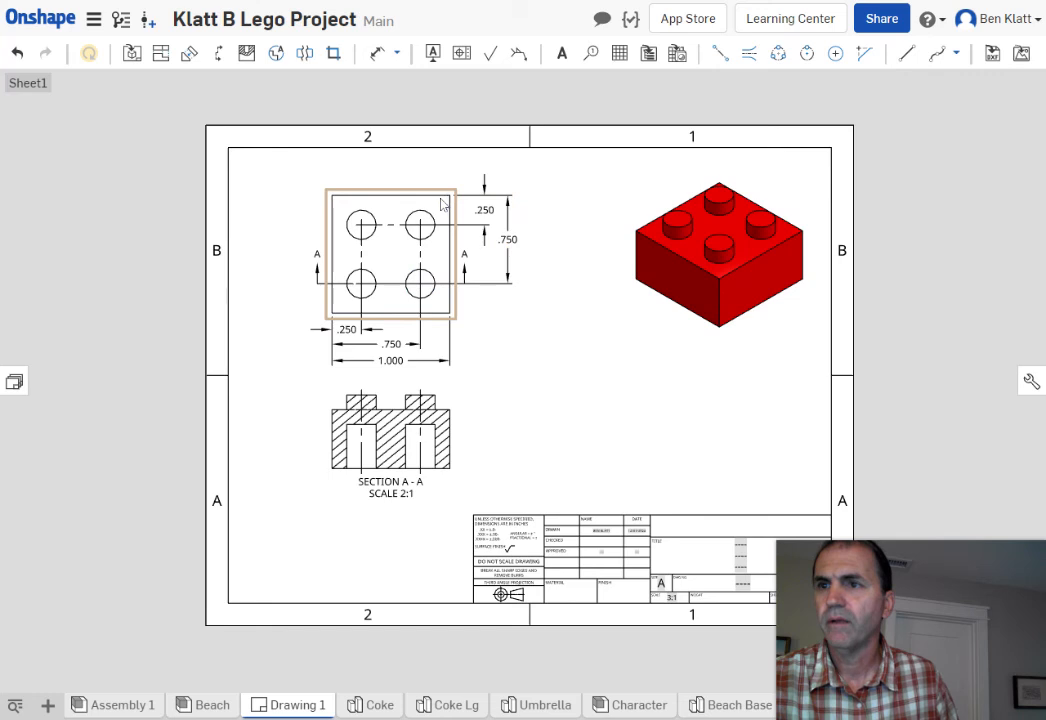
- Dimension the overall vertical size of the top view between its upper and lower edges, placing it outside the other two vertical dimensions
click(379, 53)
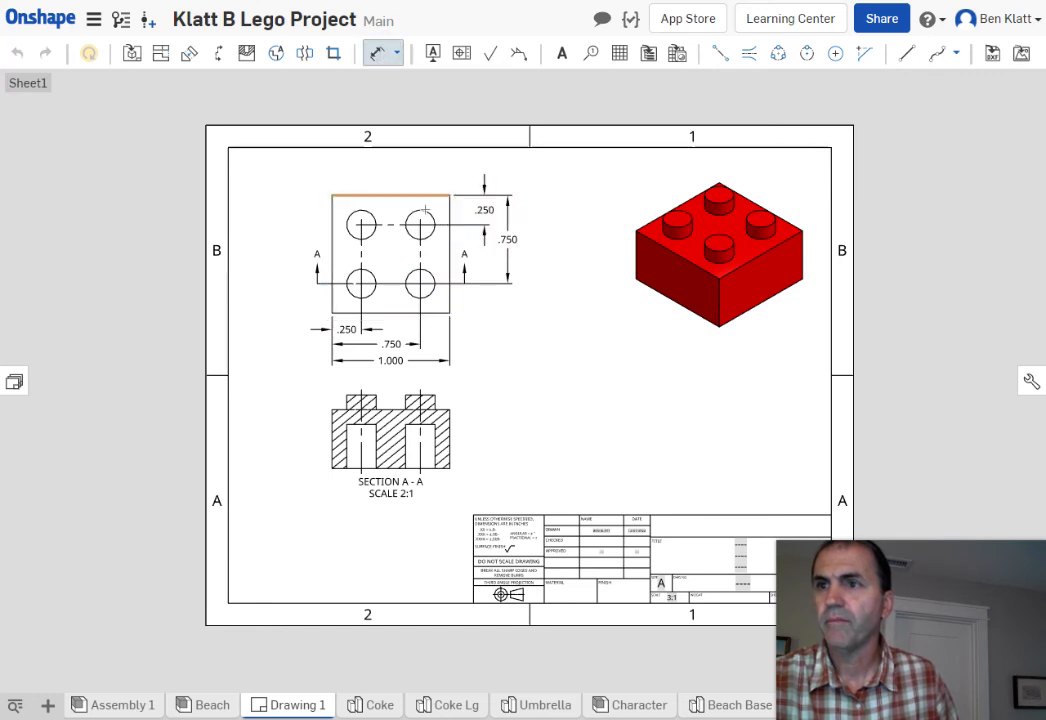
click(427, 198)
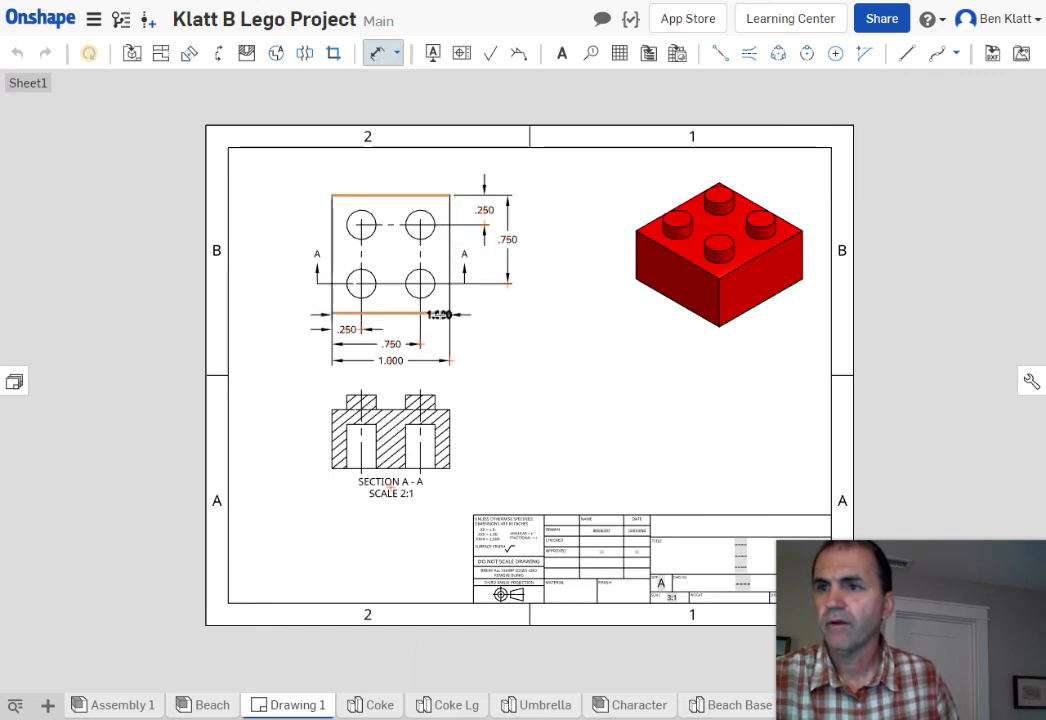
click(444, 314)
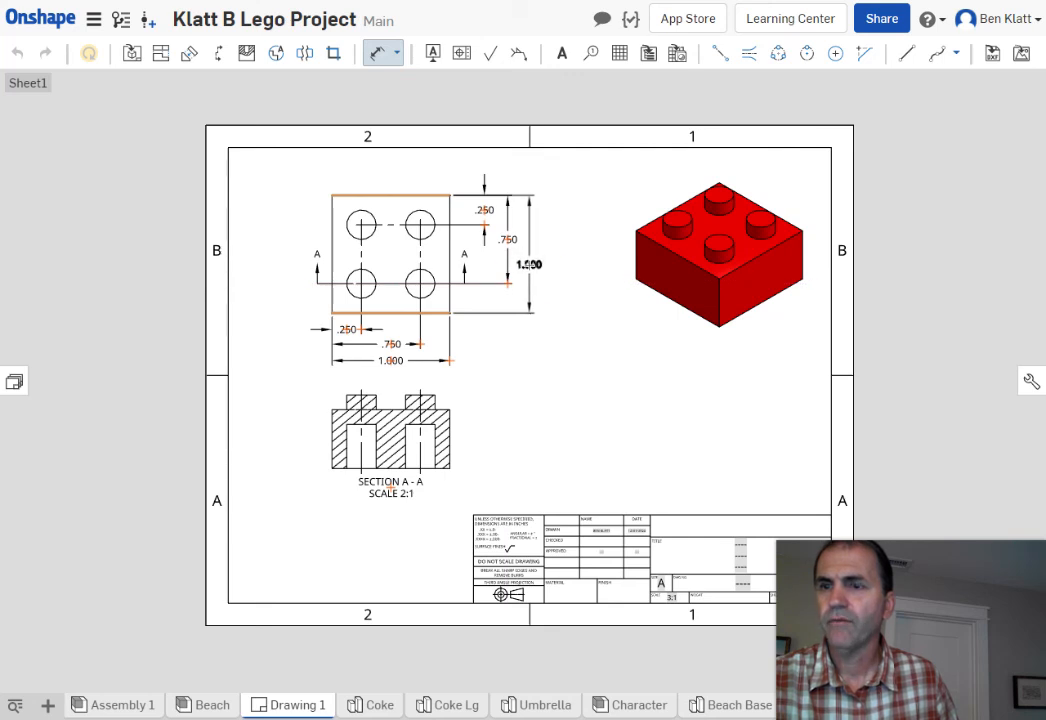
click(530, 265)
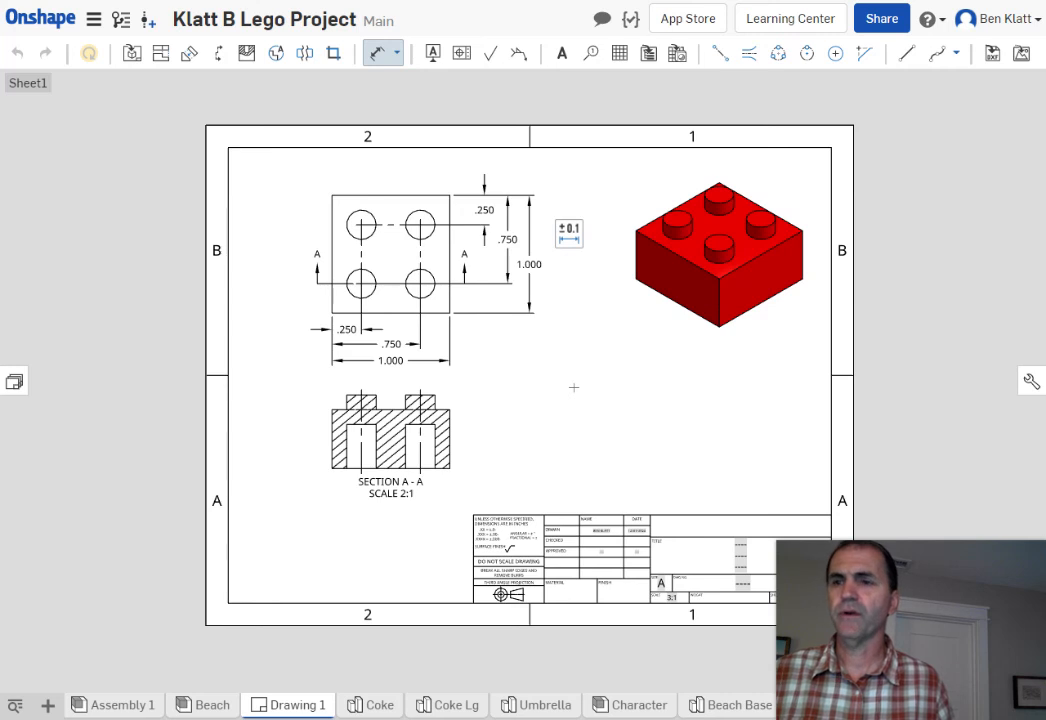
- Add a diameter dimension to the top view's upper-left stud, placing its text just above the view
scroll(519, 387, up, 2)
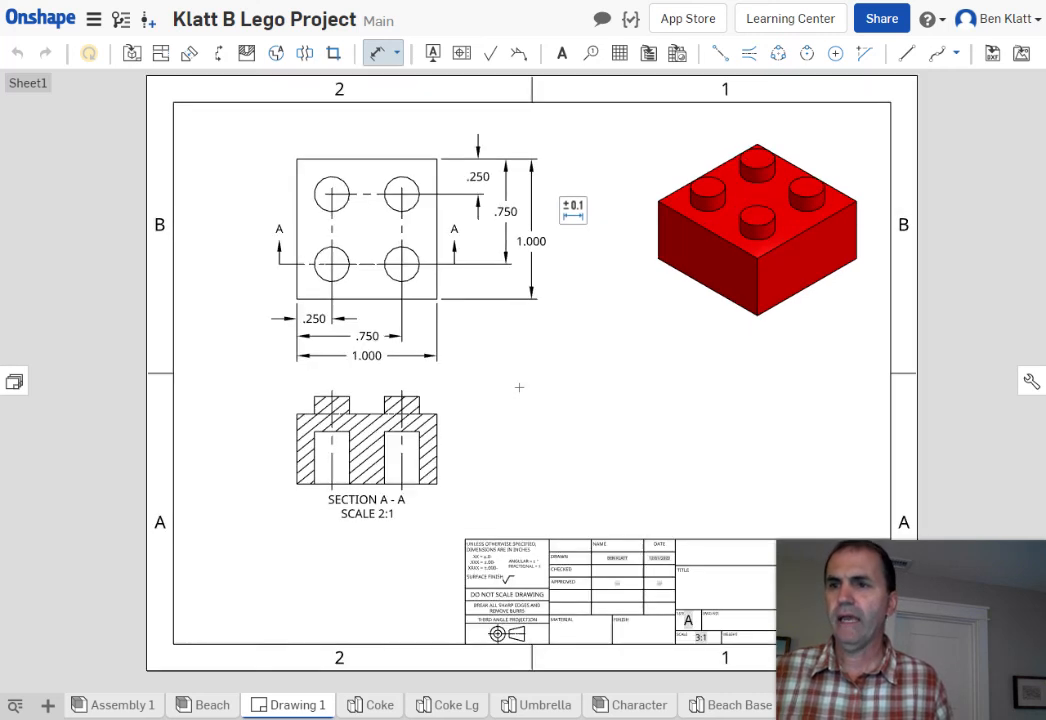
middle_drag(519, 387, 609, 444)
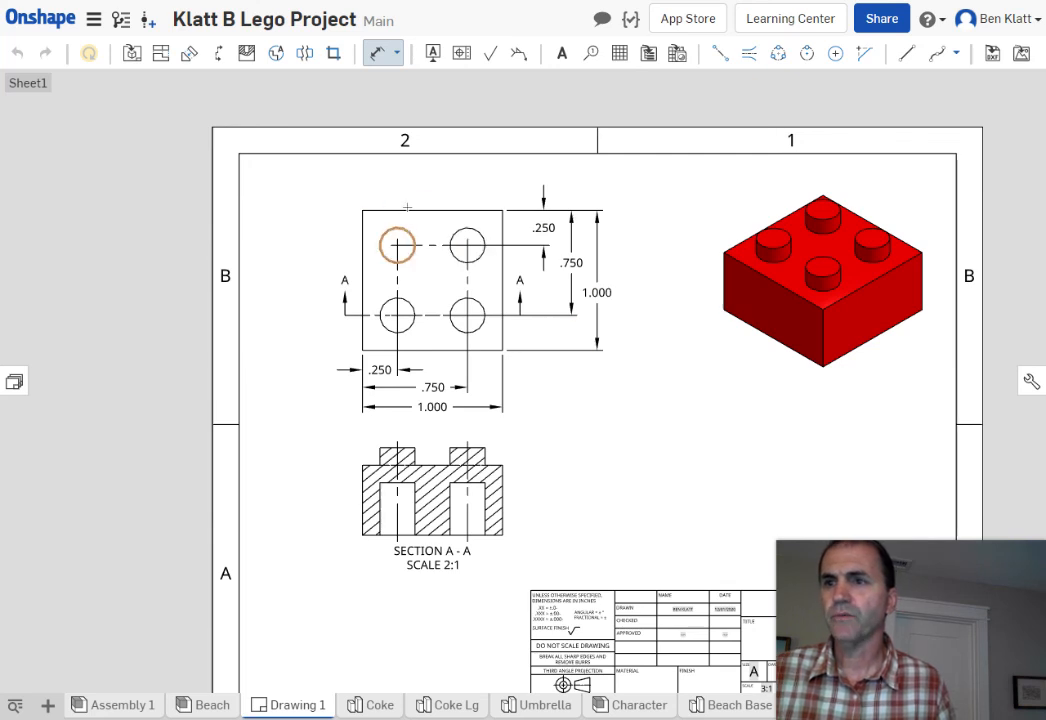
click(407, 231)
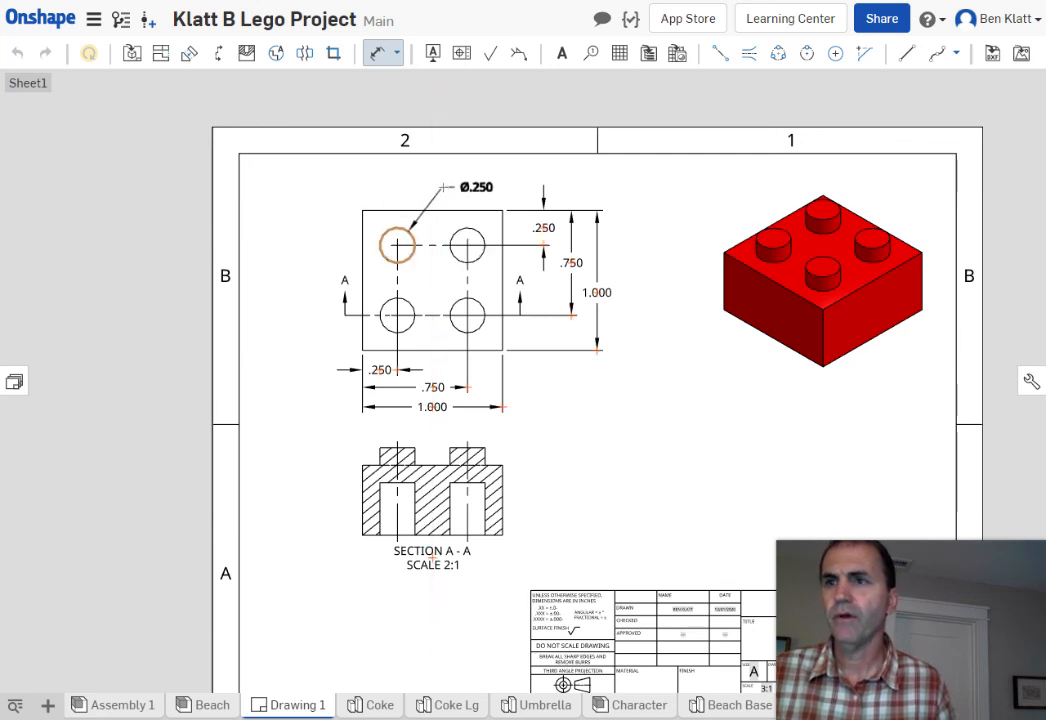
click(444, 187)
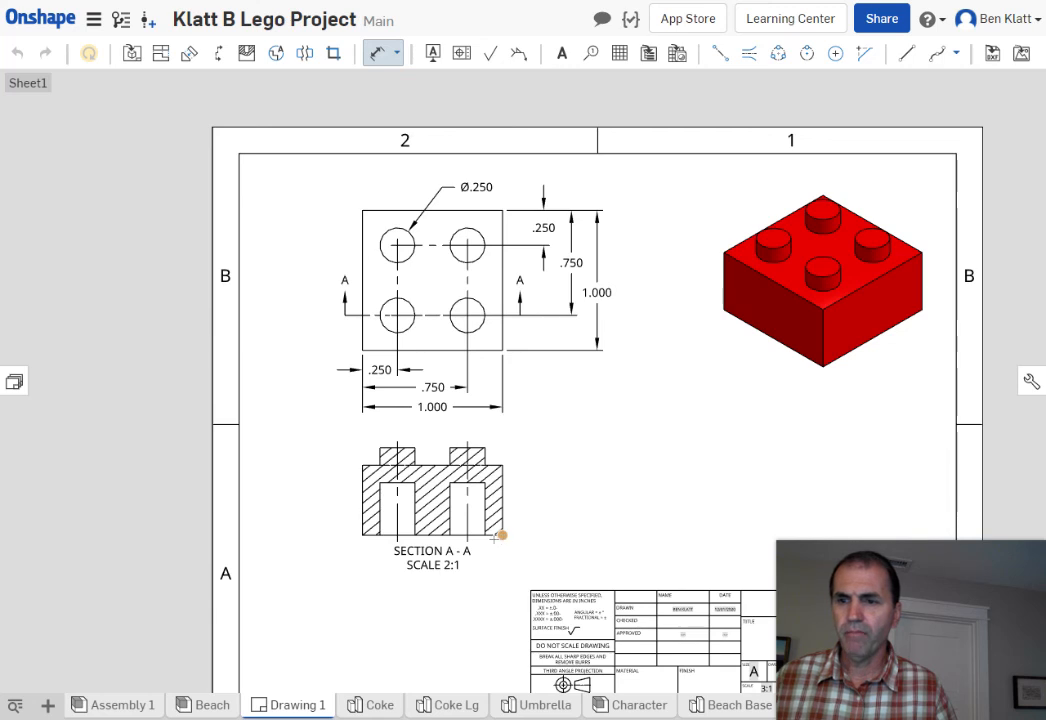
- Dimension the right pocket's depth and the brick body's height from the section view's lower-right corner, stacking both to the right of the view
click(502, 535)
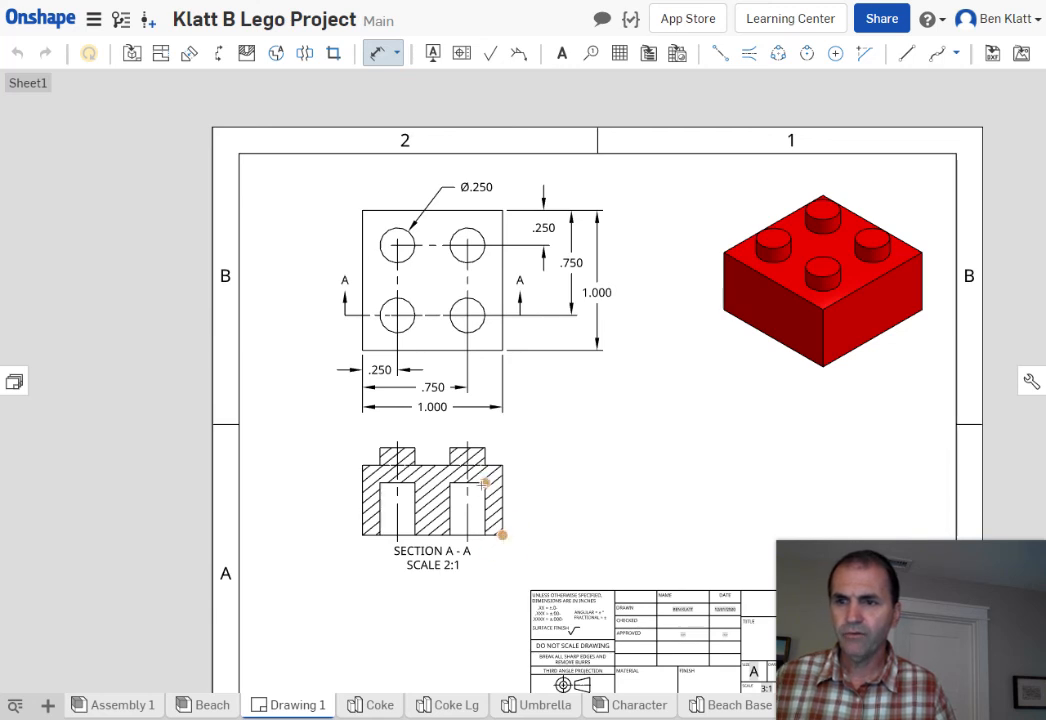
click(485, 483)
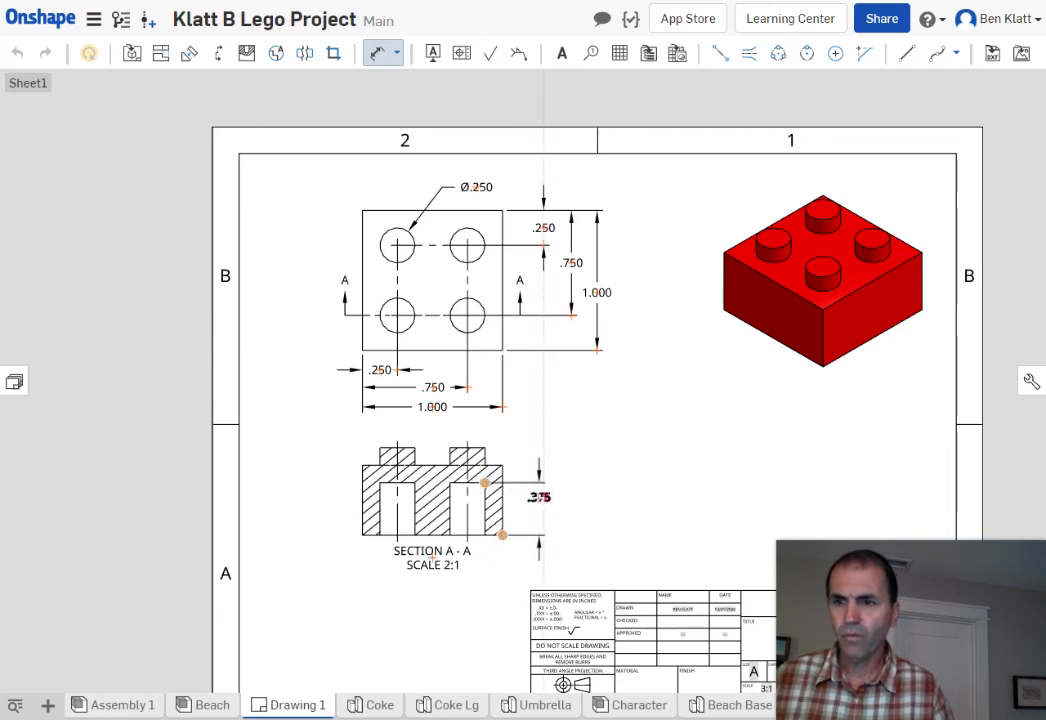
click(527, 505)
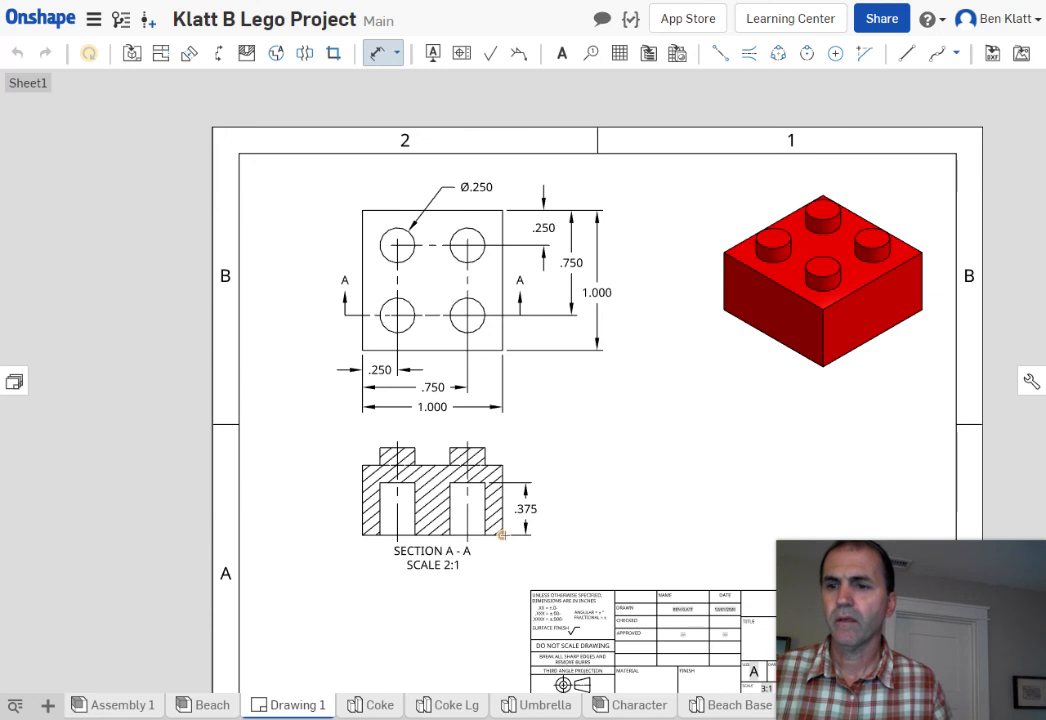
click(502, 535)
click(502, 464)
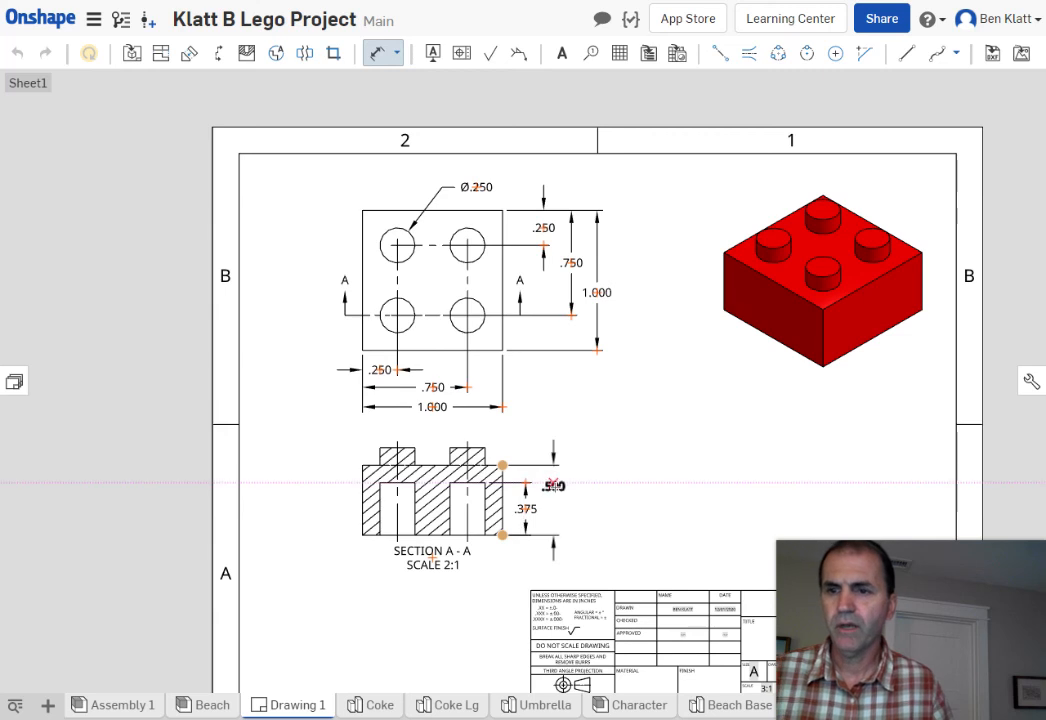
click(555, 500)
click(555, 500)
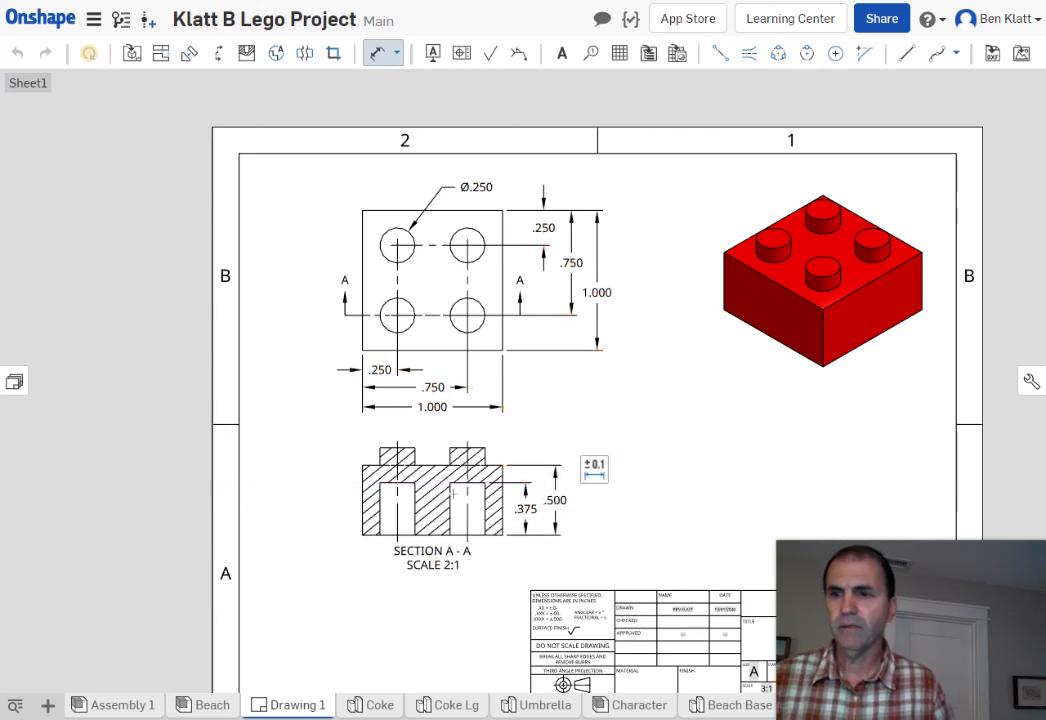
- Dimension the section view's overall height from its lower-right corner to the top of the right stud, placing it outside the other two dimensions
click(502, 534)
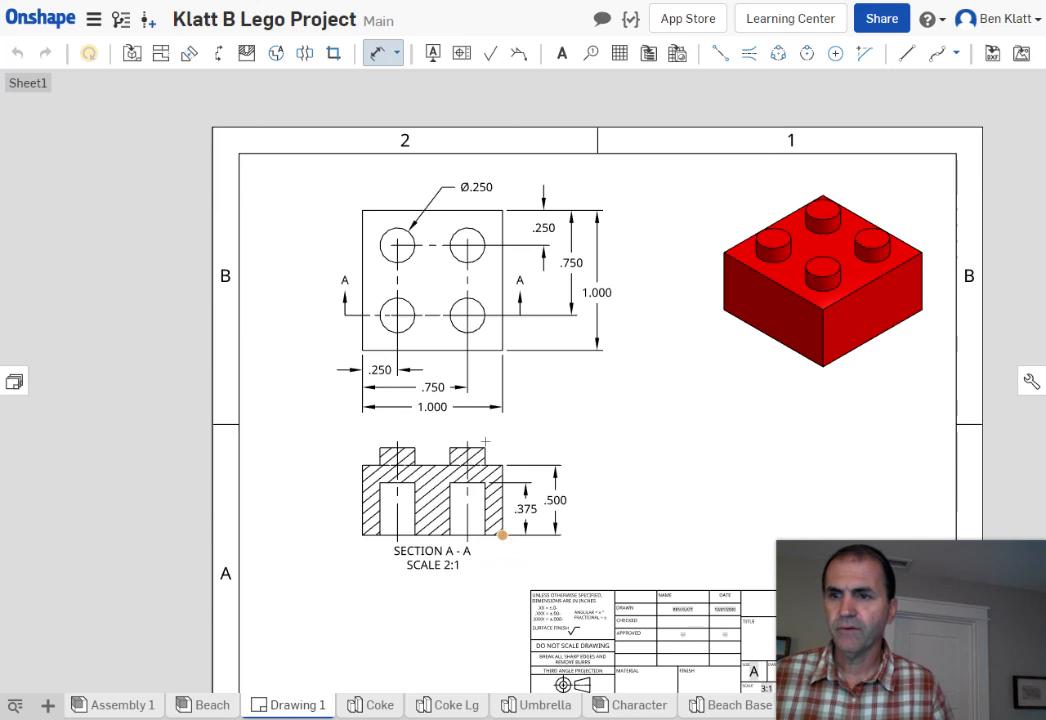
click(485, 447)
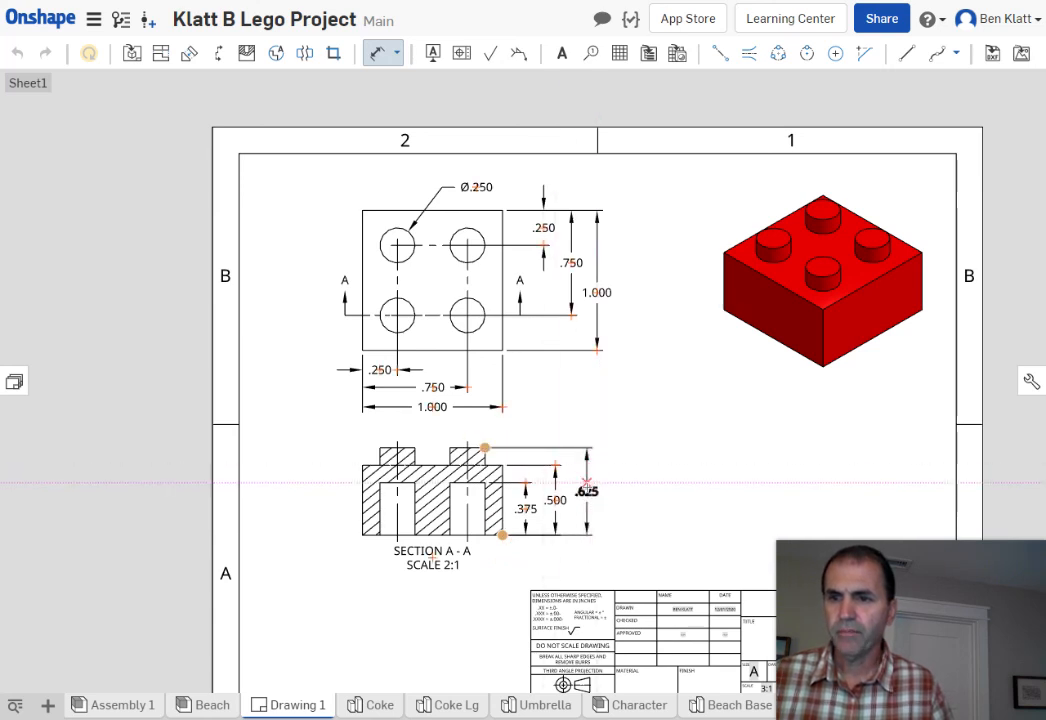
click(587, 483)
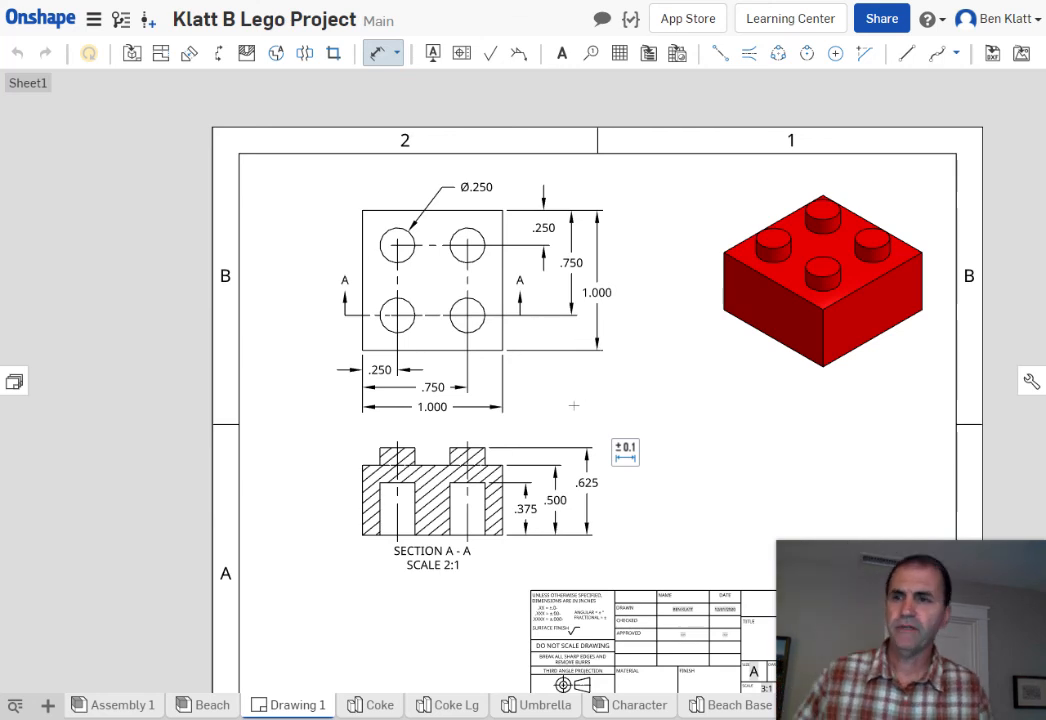
click(625, 452)
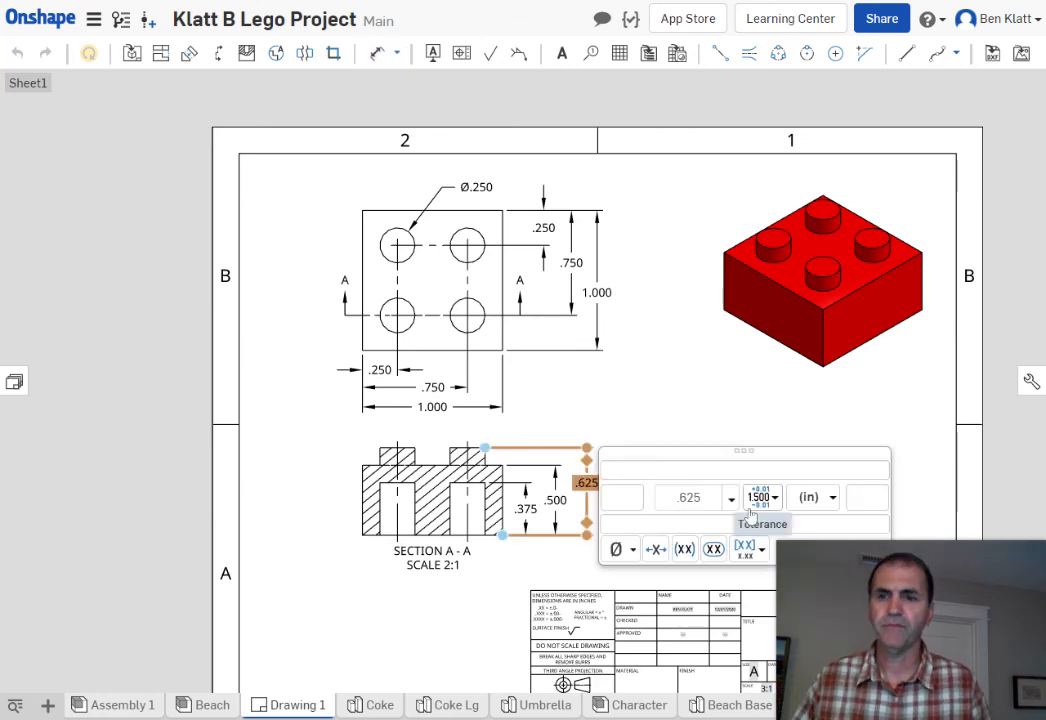
click(694, 355)
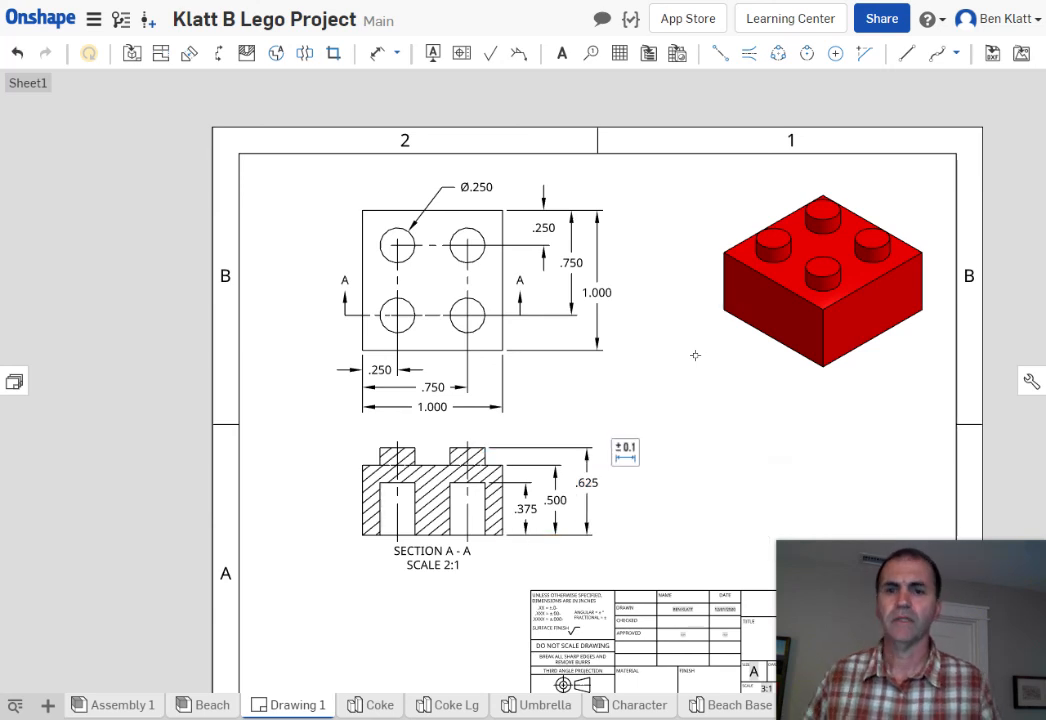